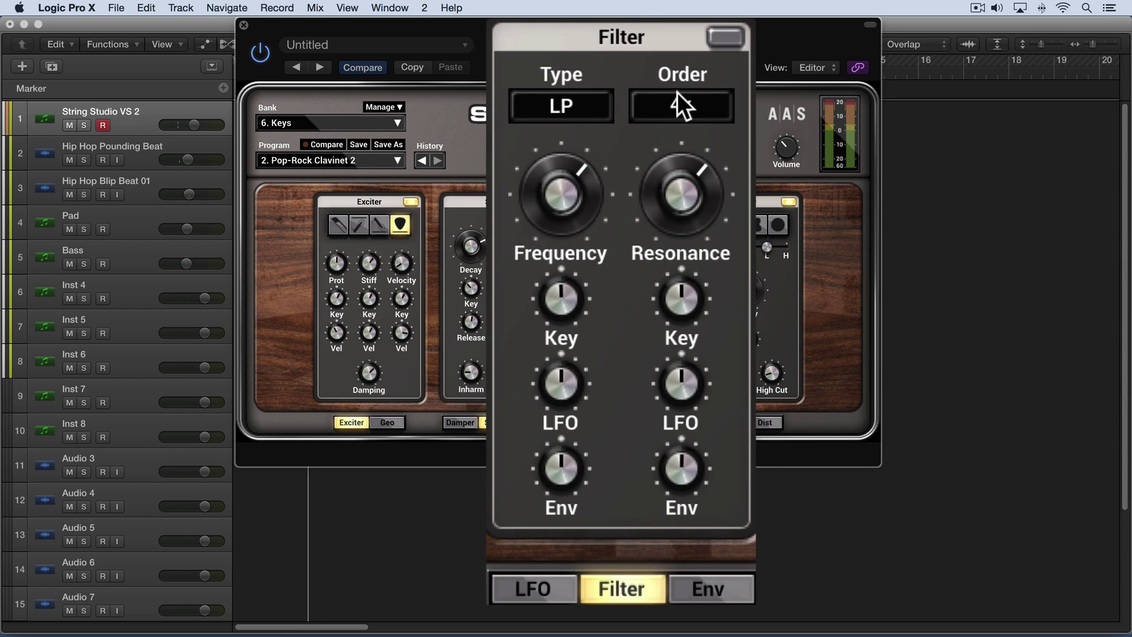
Try the HP, BP and Notch filter types in turn and look over the remaining types.
left_click(571, 105)
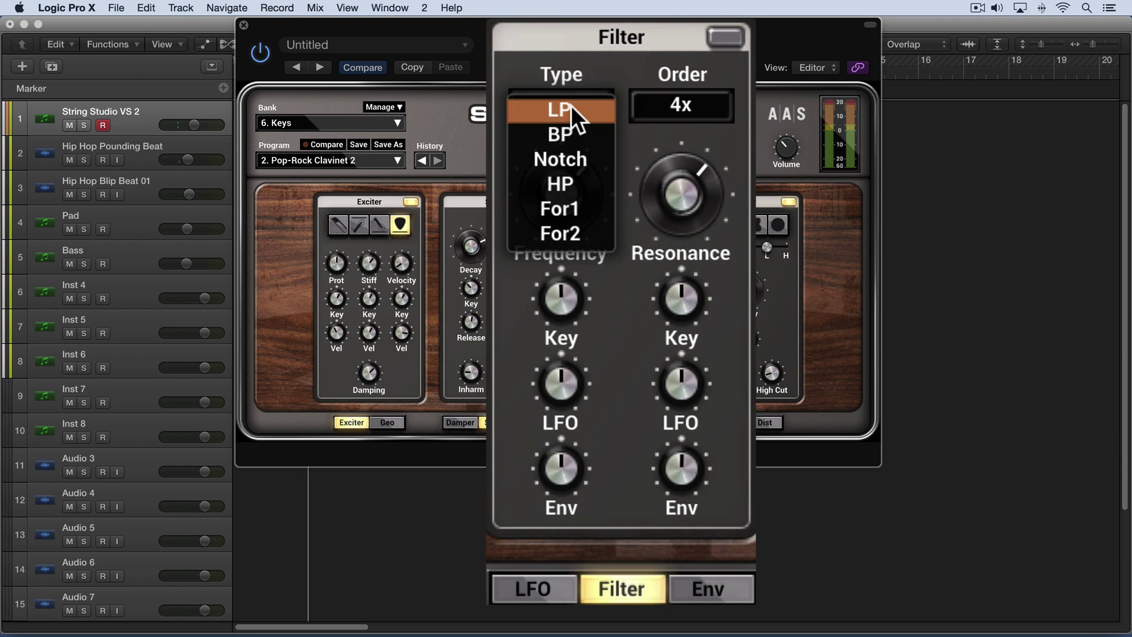
left_click(572, 104)
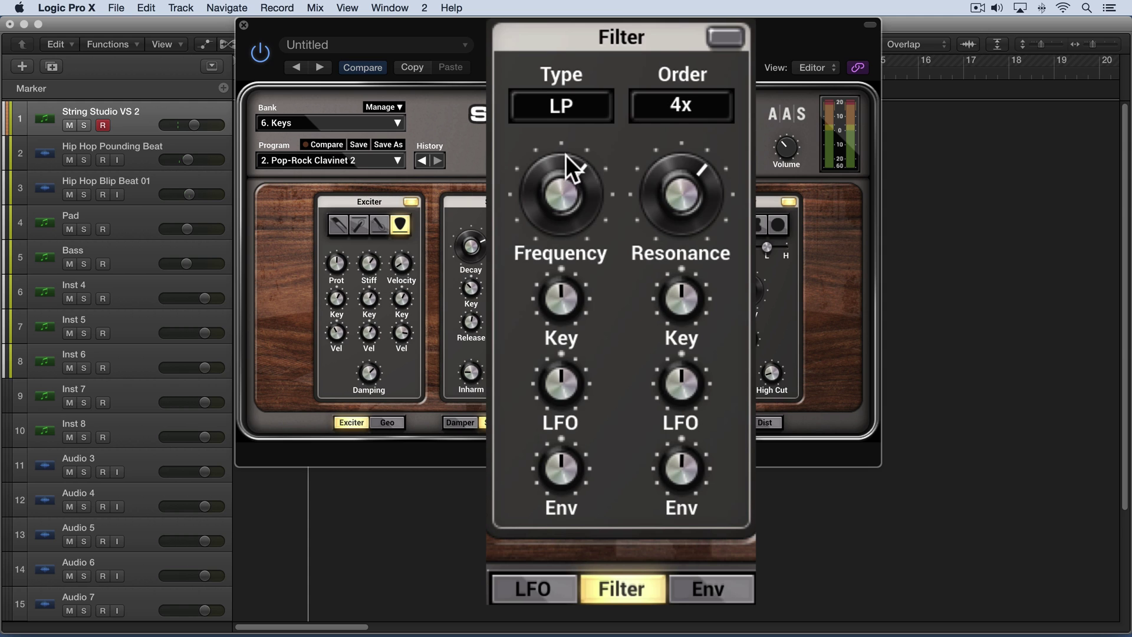
left_click(562, 109)
left_click(554, 184)
left_click(560, 108)
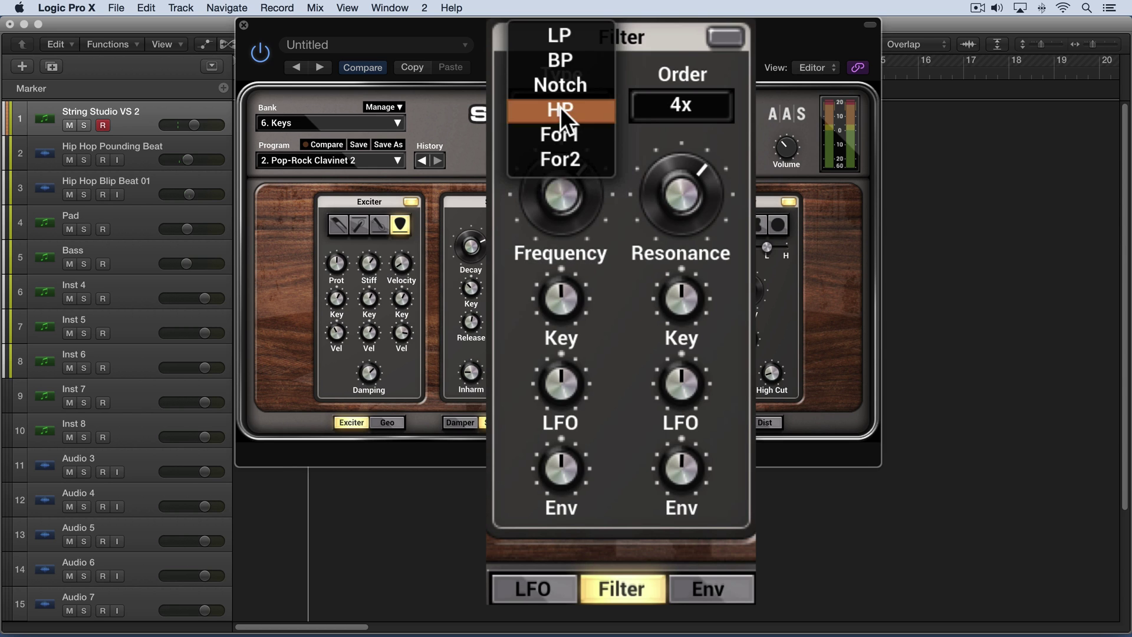
left_click(569, 59)
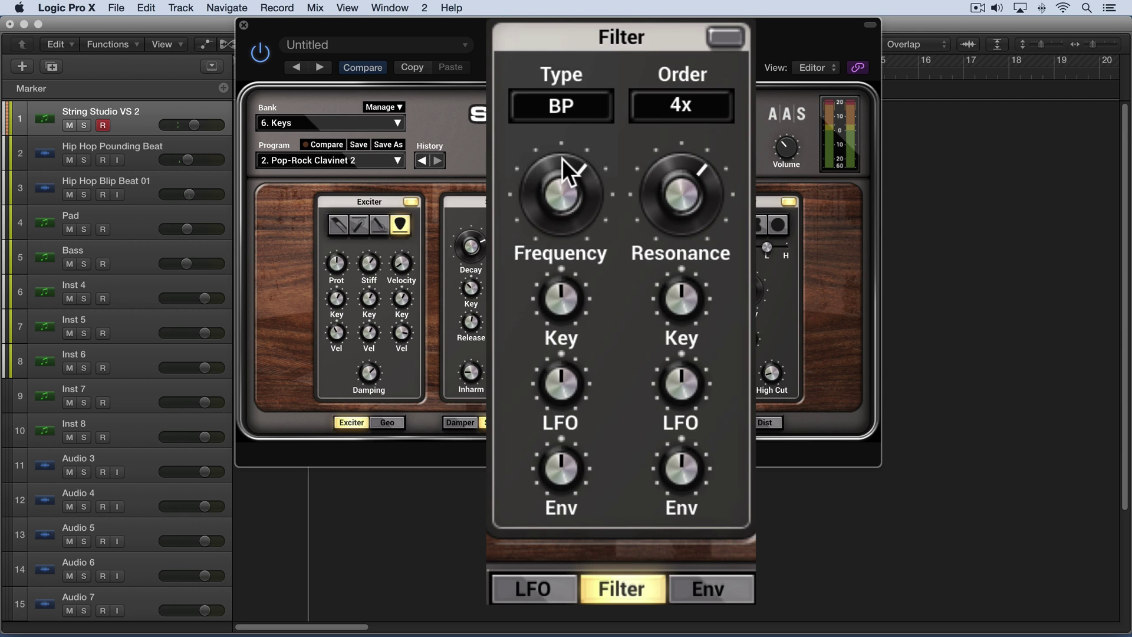
left_click(565, 105)
left_click(565, 135)
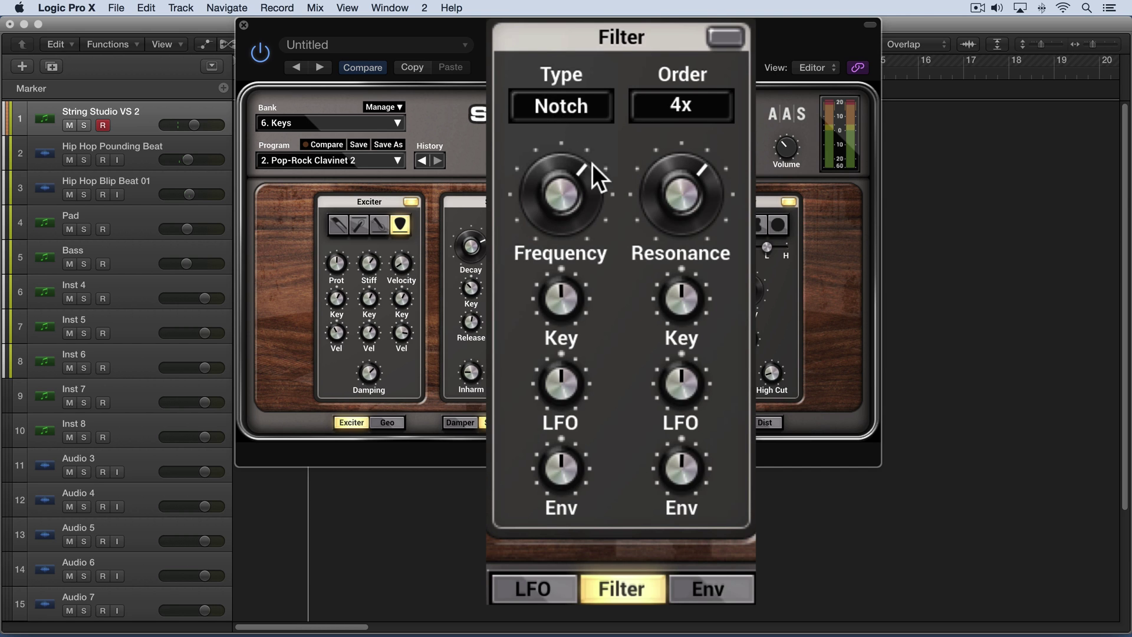
left_click(562, 112)
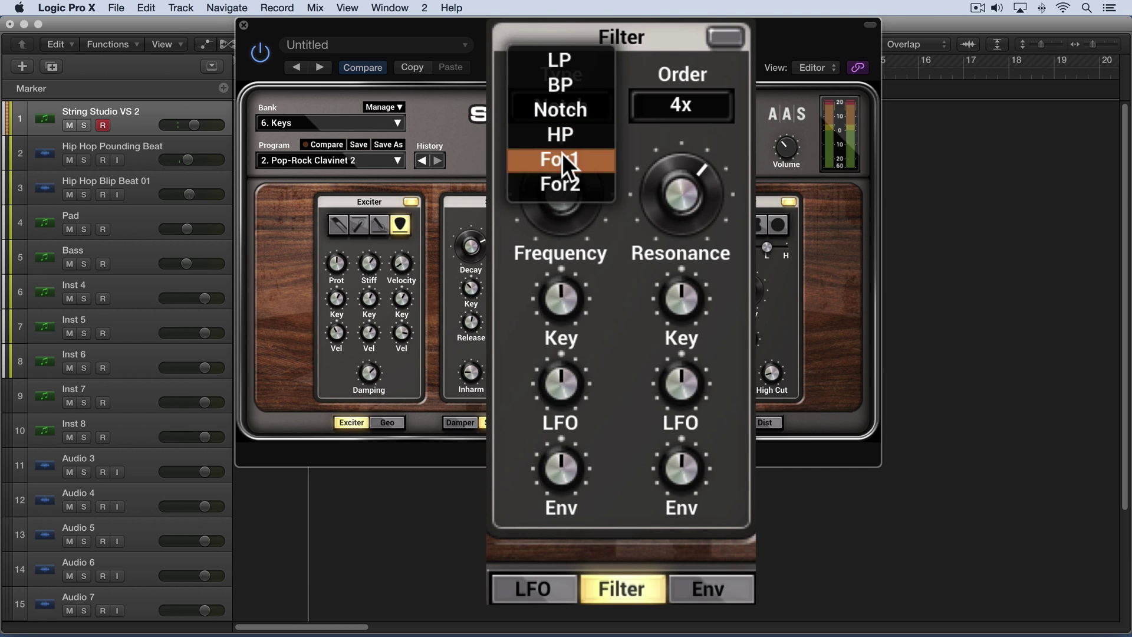
left_click(658, 52)
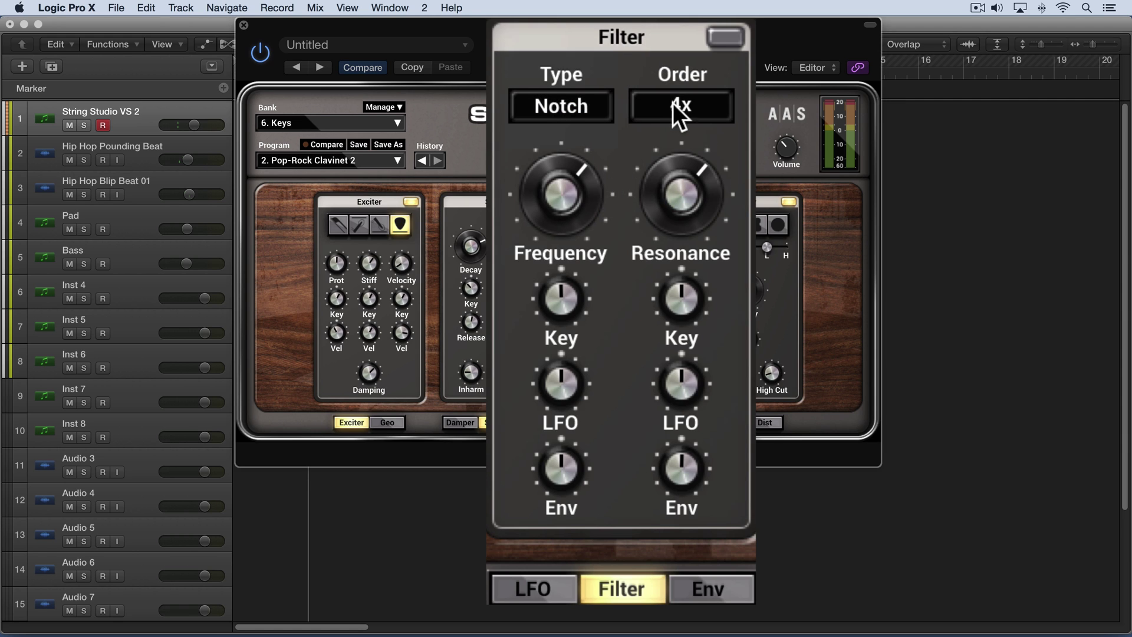
Switch the filter order to 2x and back to 4x.
left_click(680, 102)
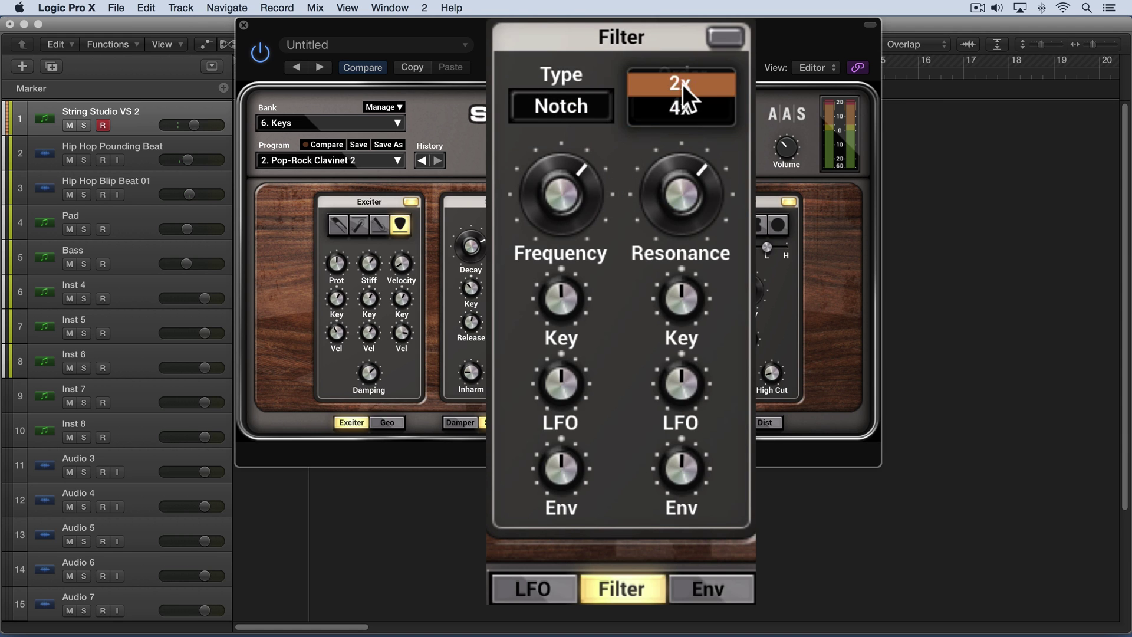
left_click(682, 85)
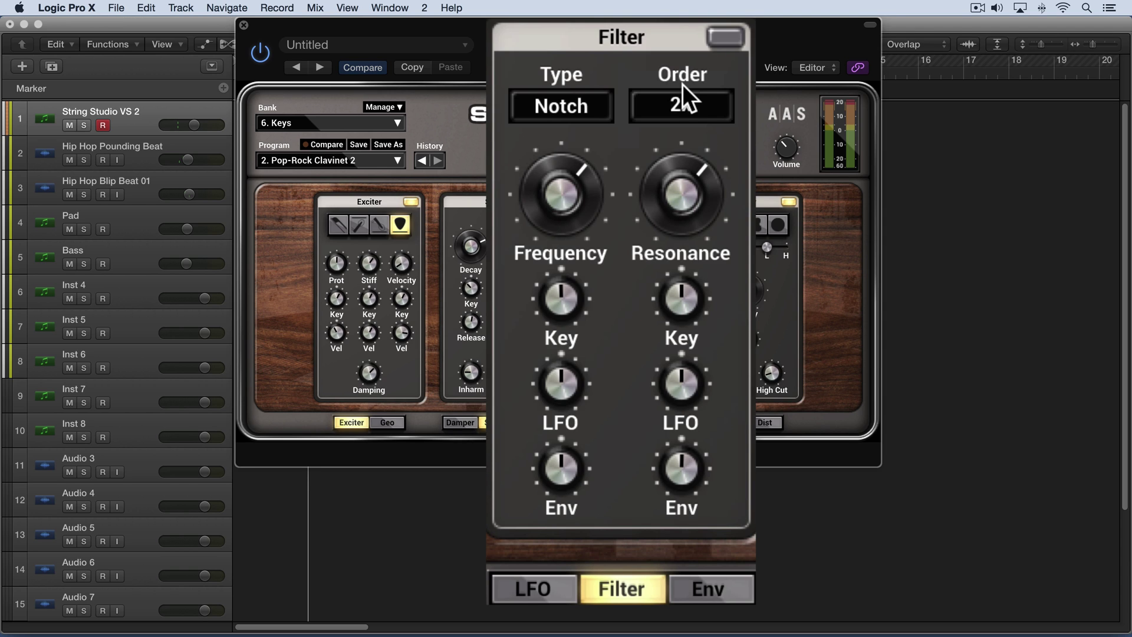
left_click(691, 102)
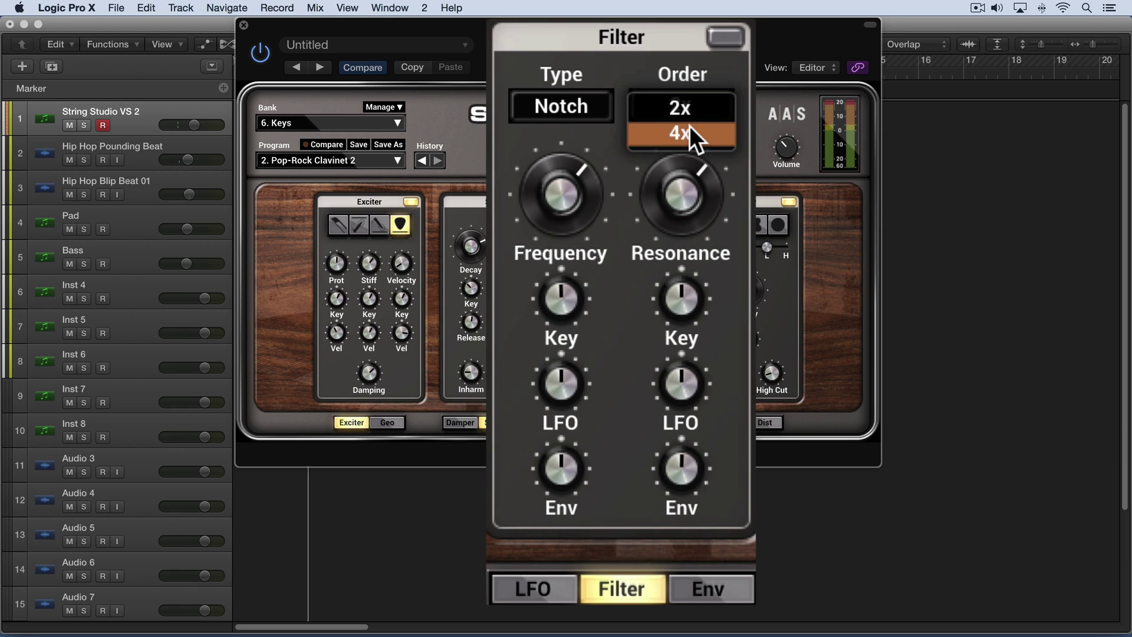
left_click(694, 139)
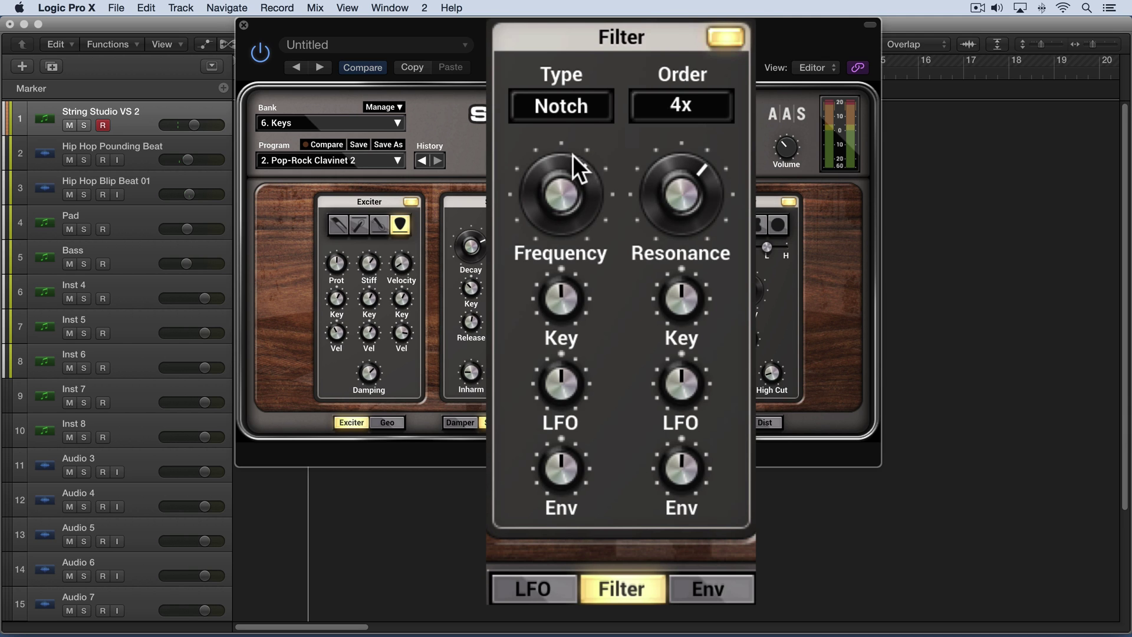
Set the filter type to LP and switch the filter off and back on to compare the sound.
left_click(569, 105)
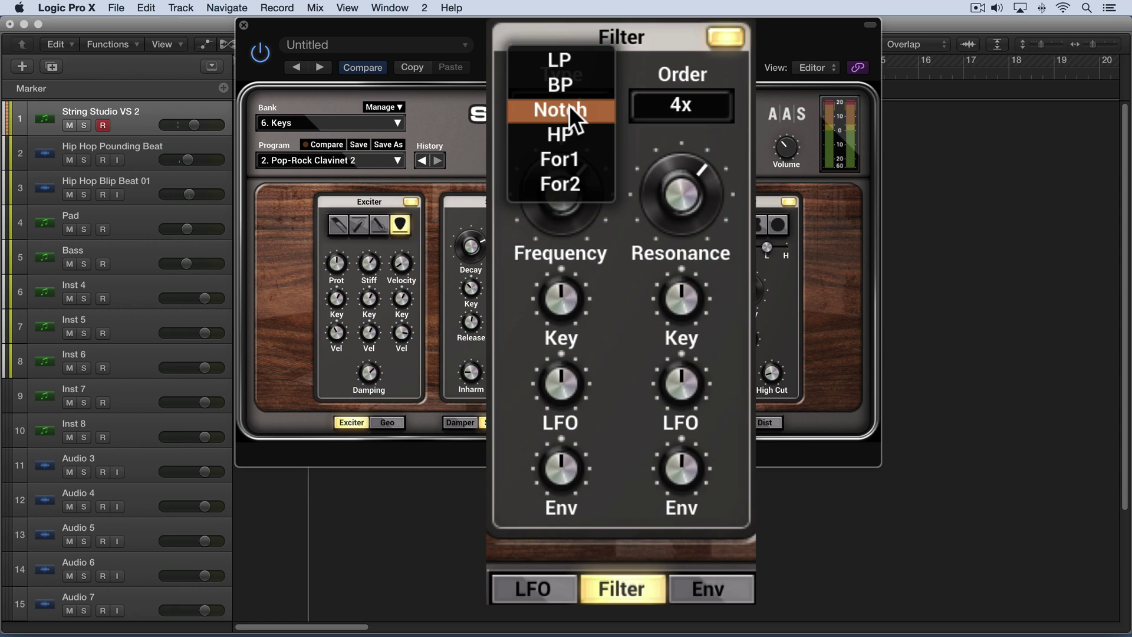
left_click(569, 54)
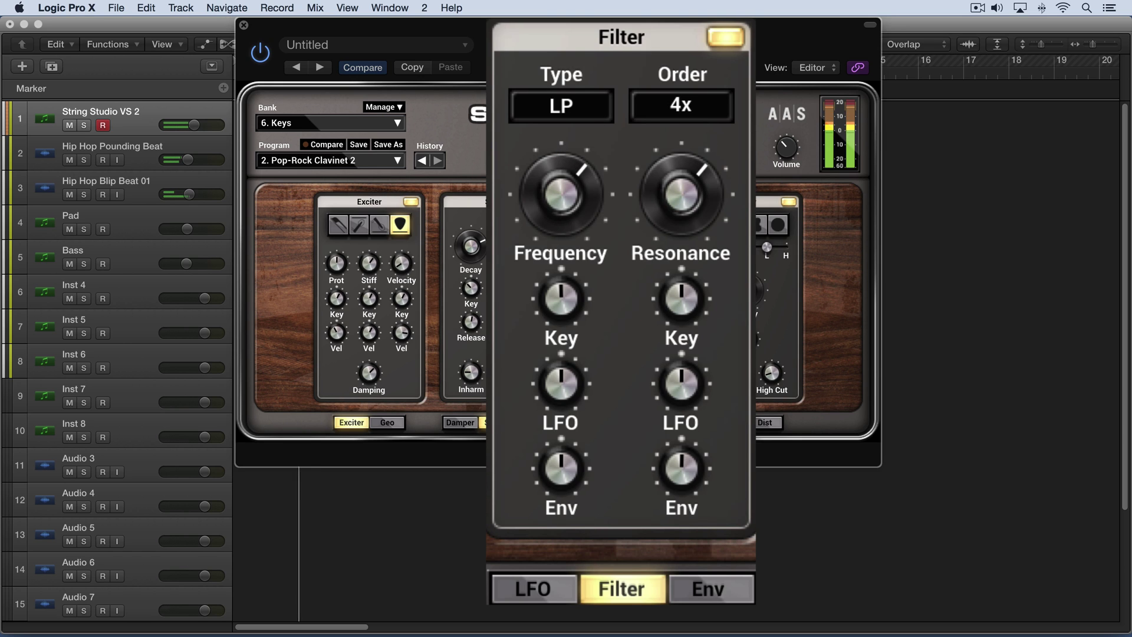
left_click(730, 36)
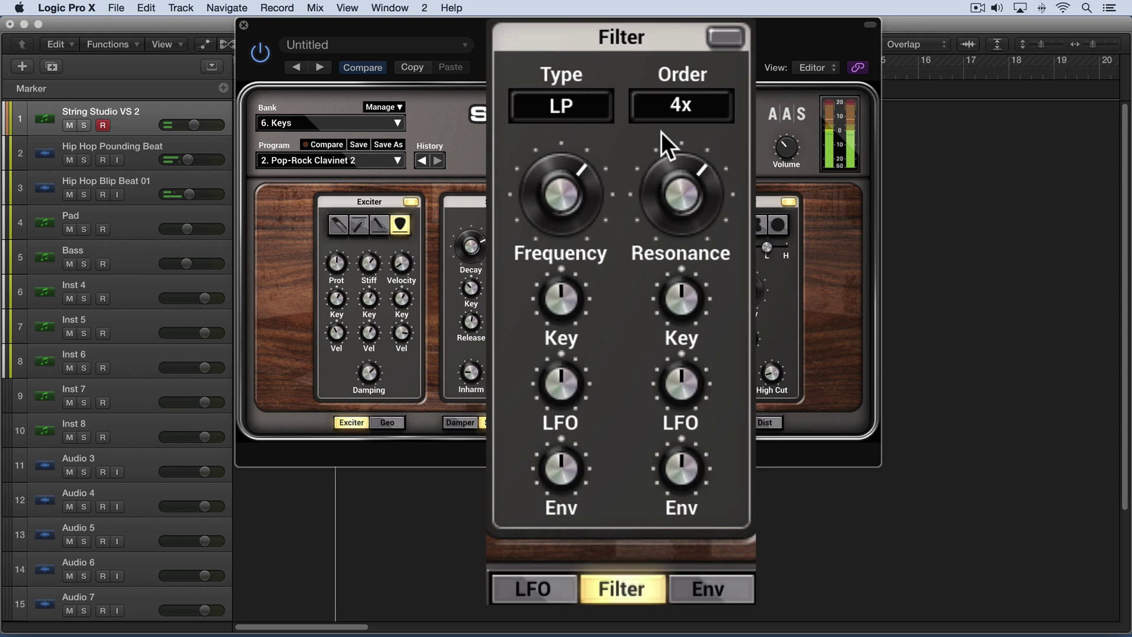
left_click(724, 36)
Sweep the filter frequency in LP mode and again with the type set to BP.
mouse_move(570, 184)
left_mouse_down()
mouse_move(571, 174)
mouse_move(570, 231)
mouse_move(570, 197)
left_mouse_up()
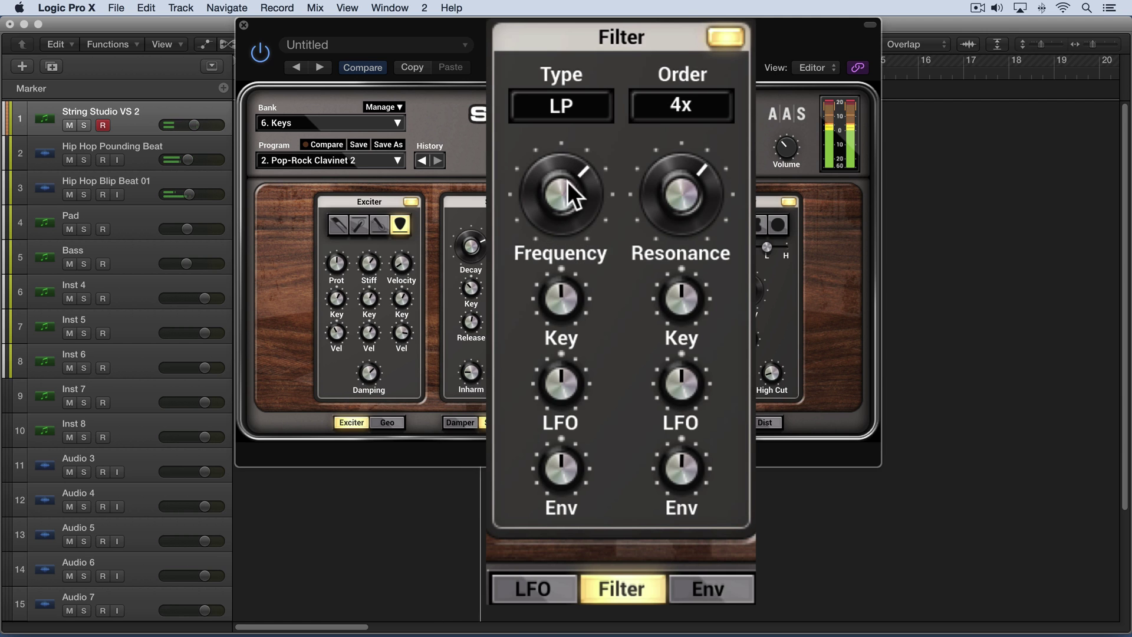
left_click(580, 108)
left_click(574, 133)
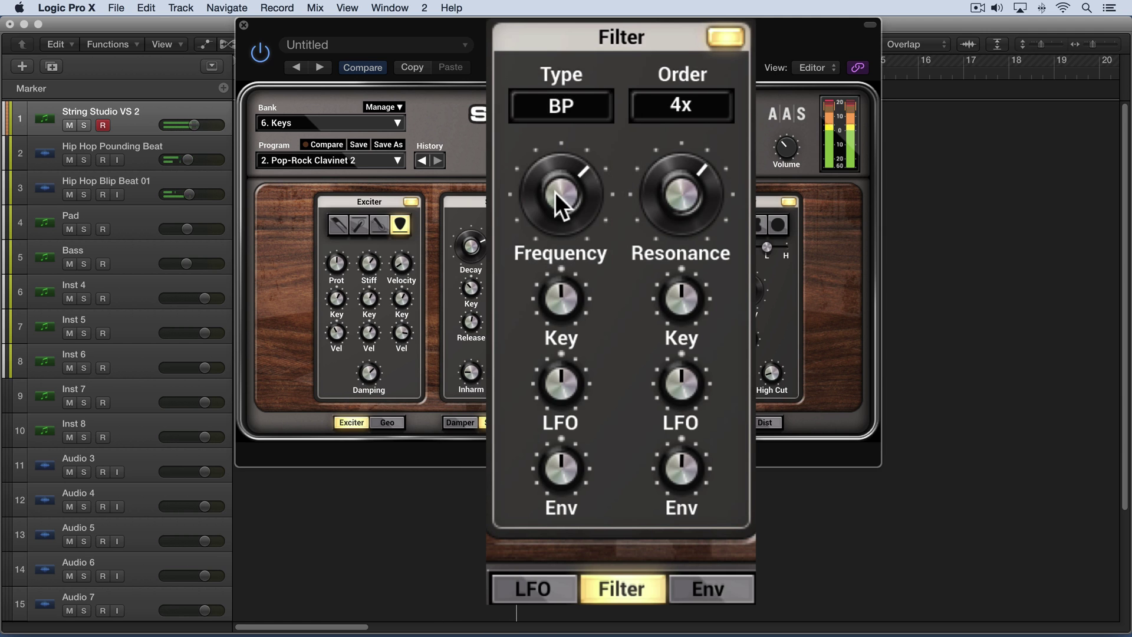
left_click_drag(554, 192, 584, 229)
Audition the Notch and HP filter types, adjusting the resonance slightly in HP mode.
left_click(578, 109)
left_click(569, 128)
left_click(576, 106)
left_click(577, 134)
mouse_move(682, 195)
left_mouse_down()
mouse_move(682, 175)
mouse_move(682, 189)
left_mouse_up()
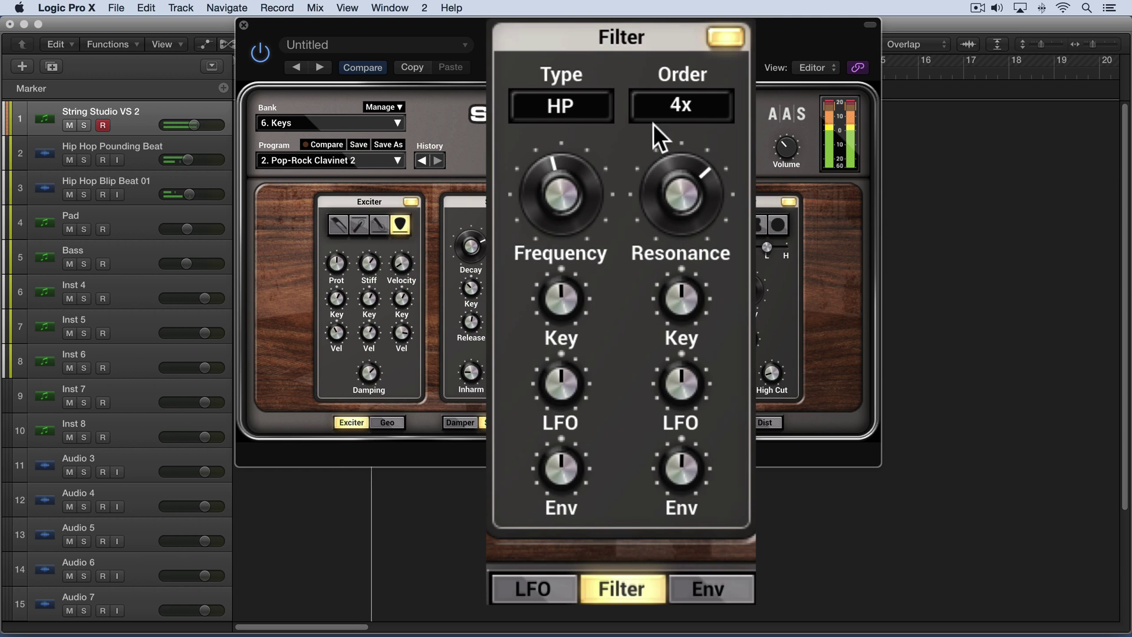
Audition the For1 filter type with a raised frequency and slightly reduced resonance.
left_click(585, 105)
left_click(577, 134)
left_click_drag(568, 171, 567, 142)
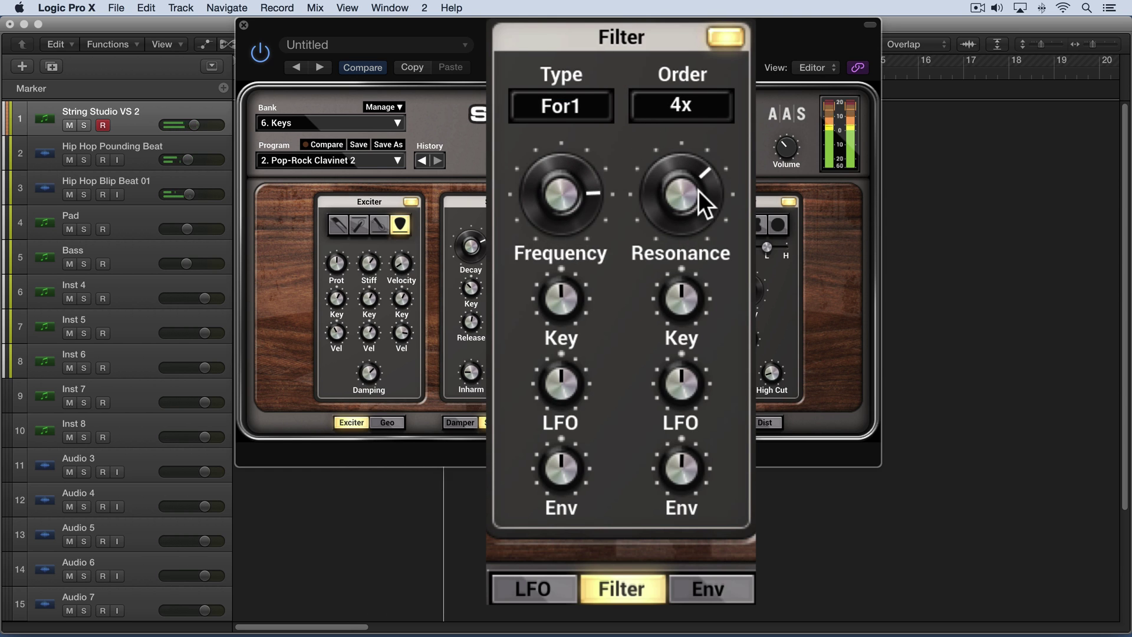
left_click_drag(698, 191, 682, 191)
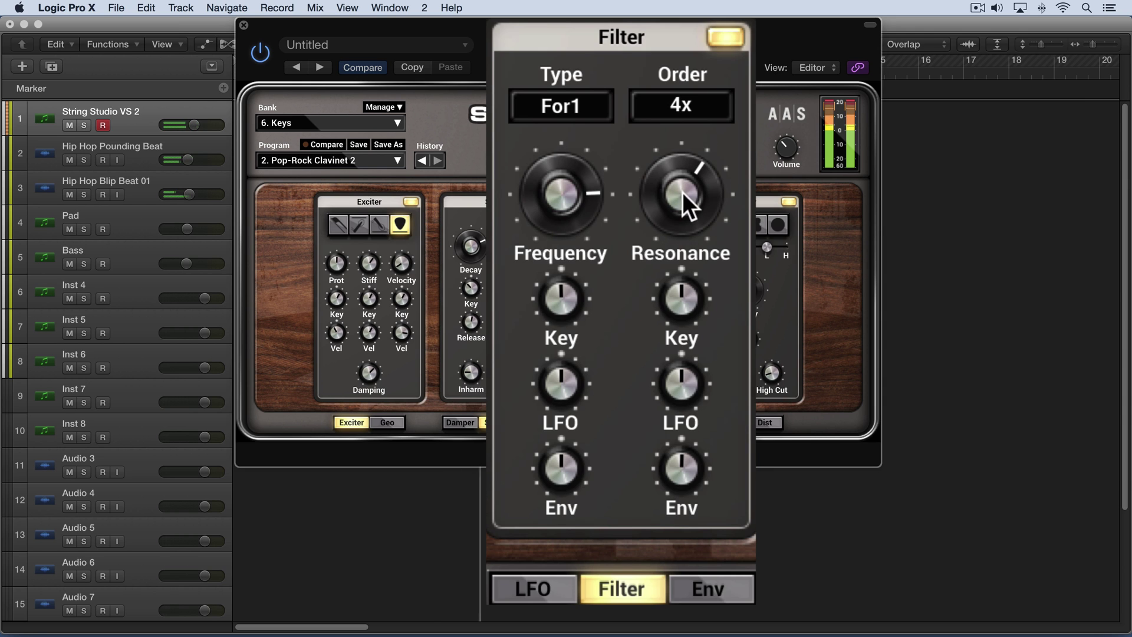
Audition the For2 filter type while lowering the filter frequency.
left_click(589, 98)
left_click(569, 131)
left_click_drag(567, 187, 495, 173)
Set the filter type to HP and adjust the filter frequency.
left_click(572, 109)
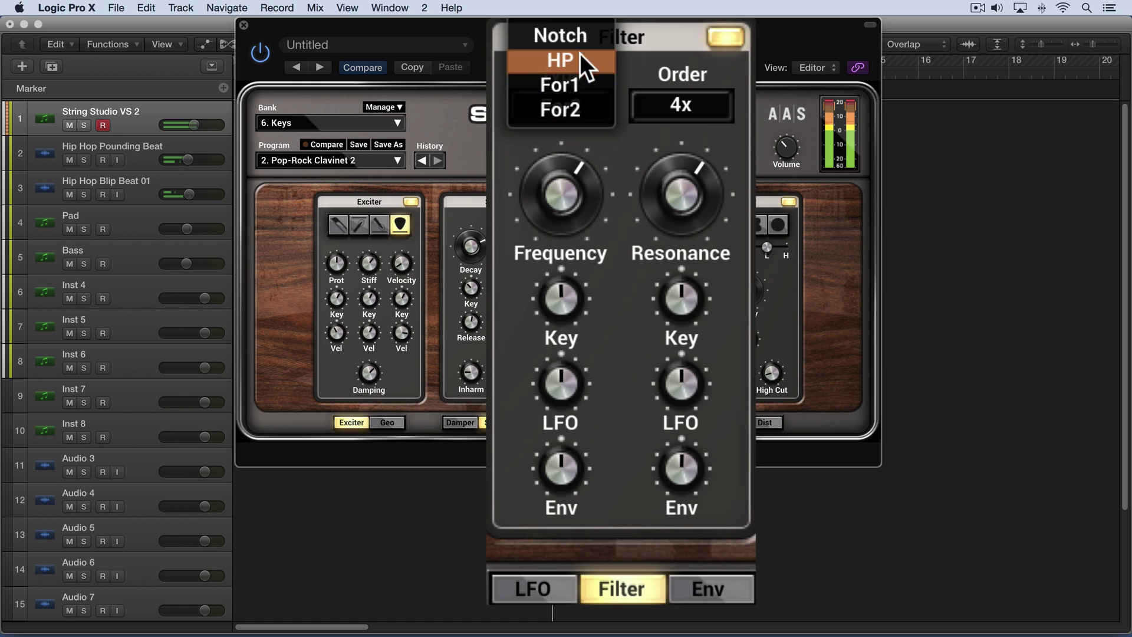
left_click(580, 61)
left_click_drag(557, 181, 558, 174)
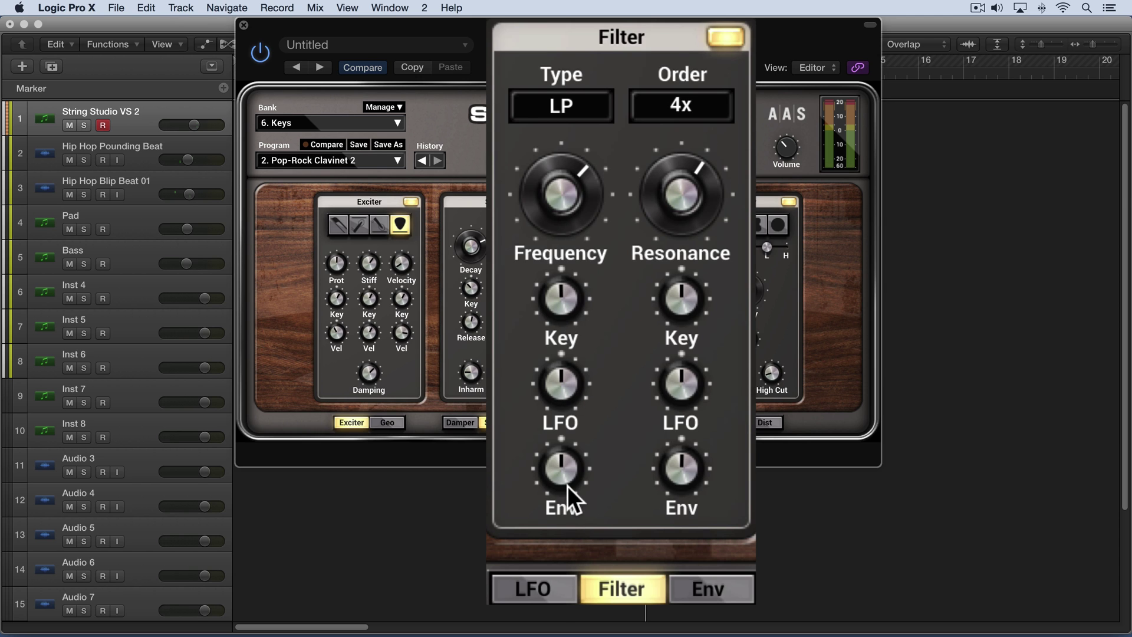
View the LFO and Envelope settings and return to the filter settings.
left_click(530, 591)
left_click(718, 591)
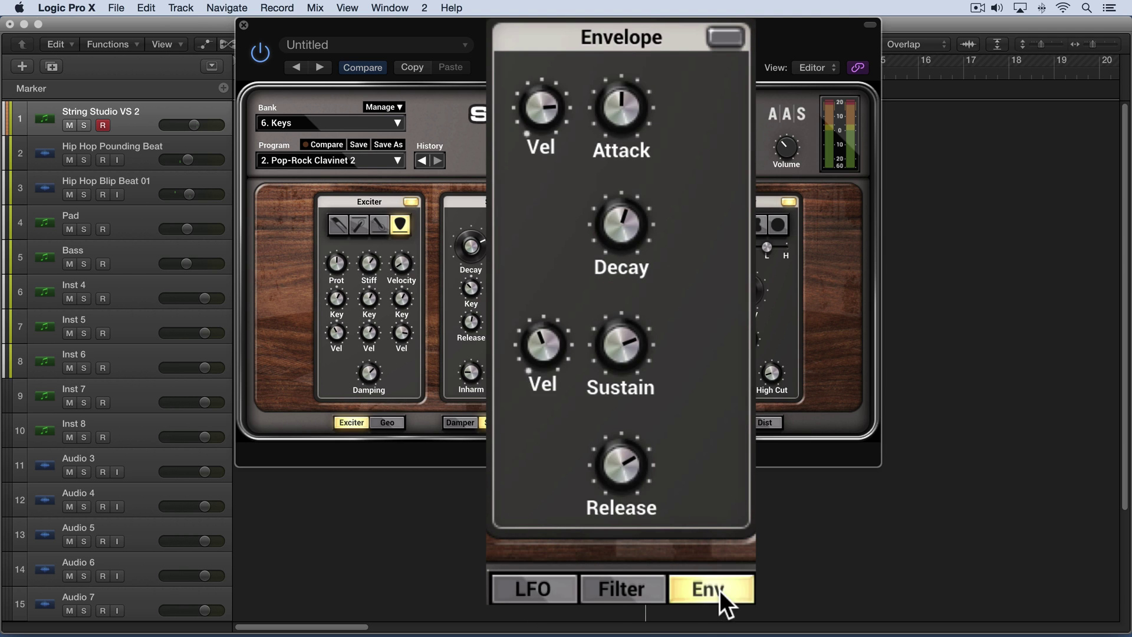
left_click(620, 588)
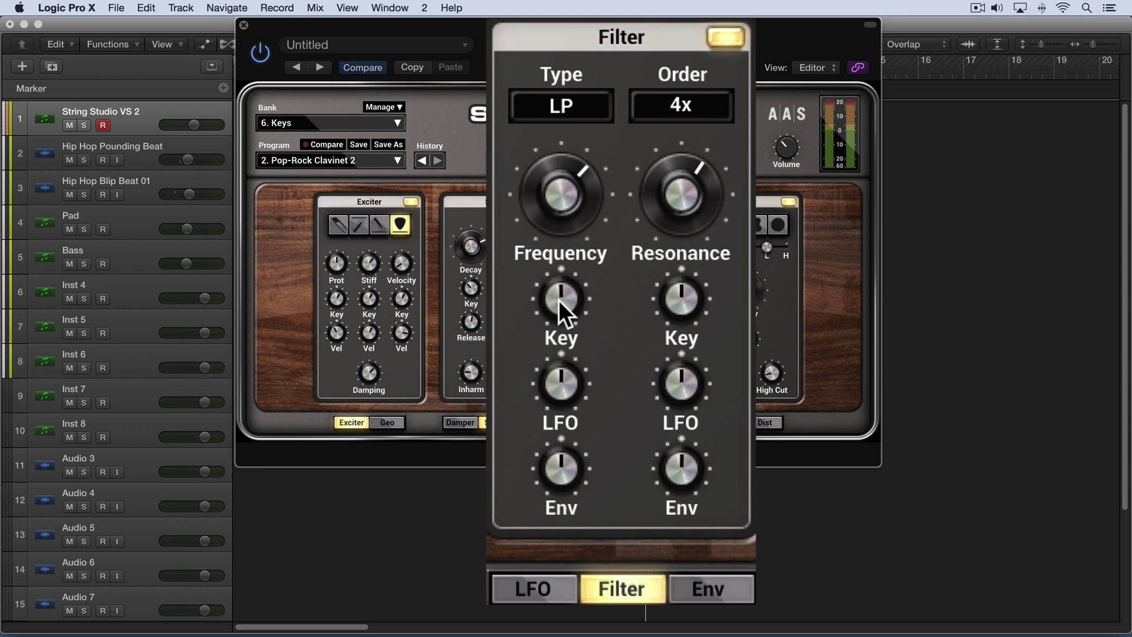
Sweep the Key modulation of the filter frequency up and down, leaving it just below centre.
mouse_move(559, 298)
left_mouse_down()
mouse_move(559, 248)
mouse_move(559, 300)
left_mouse_up()
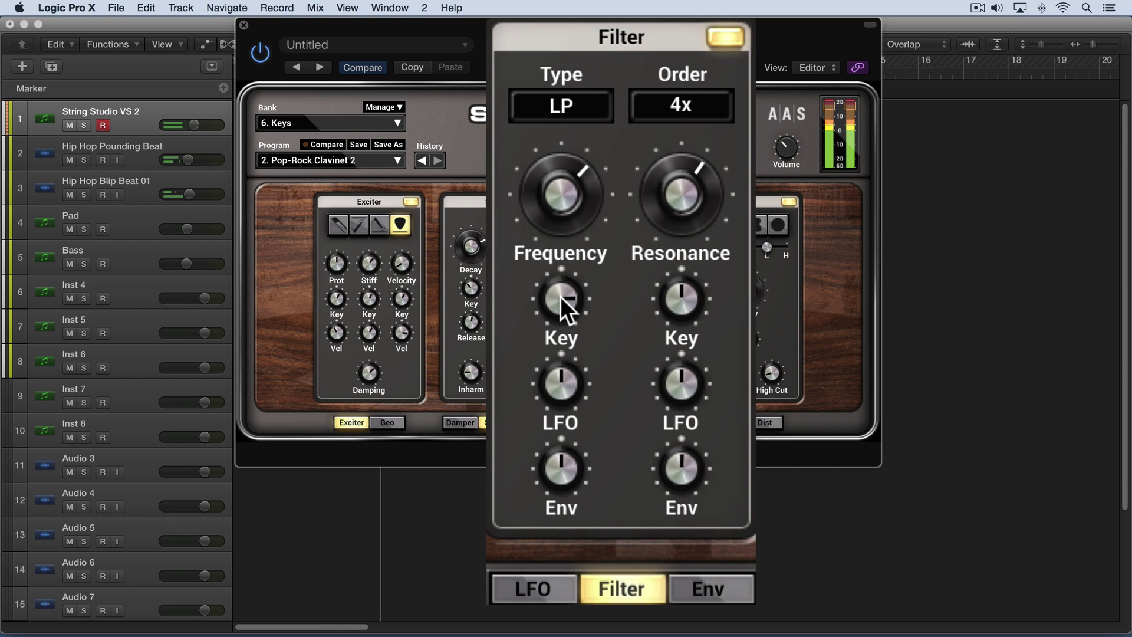
left_click(599, 307)
left_click_drag(599, 307, 599, 333)
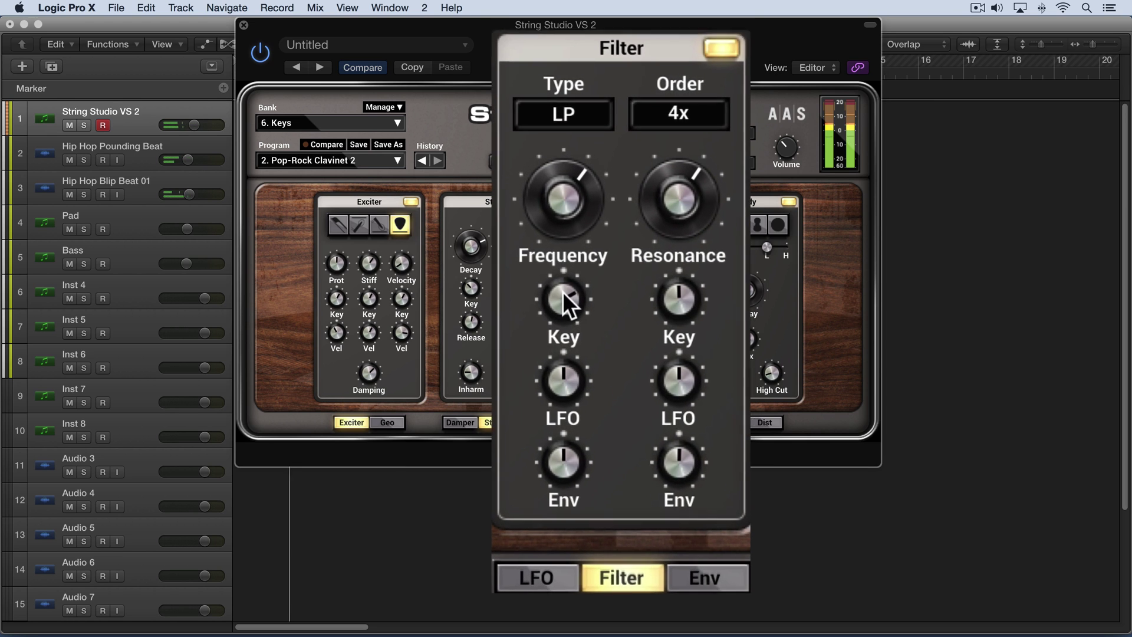
left_click_drag(598, 305, 558, 295)
left_click(557, 295)
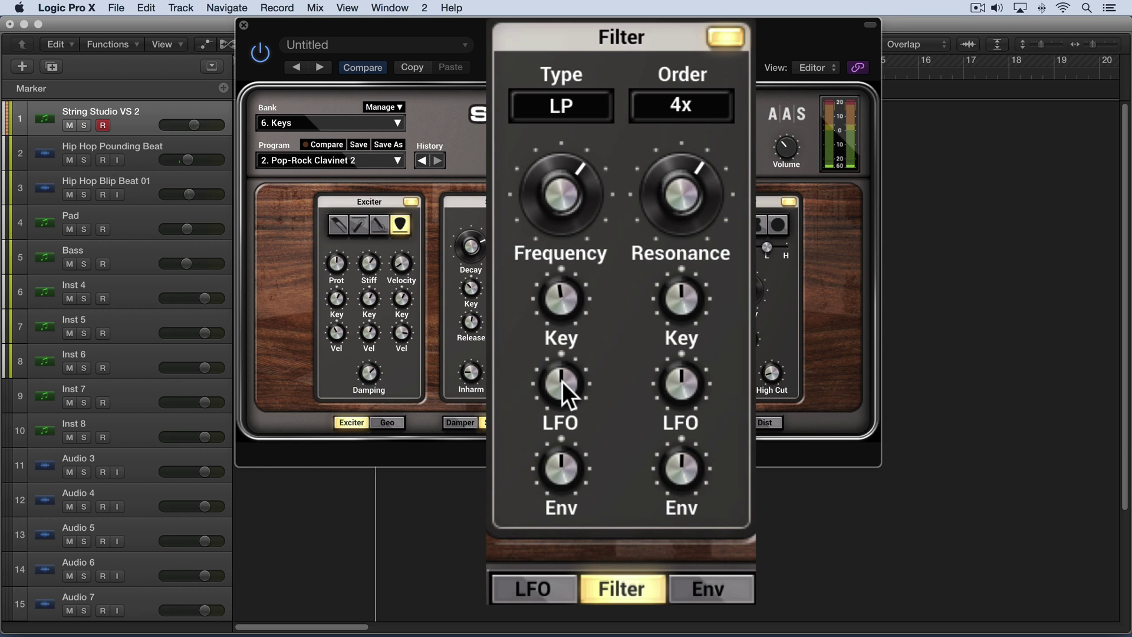
Raise the LFO modulation of the filter frequency and look over the LFO Shape options.
left_click_drag(554, 381, 554, 340)
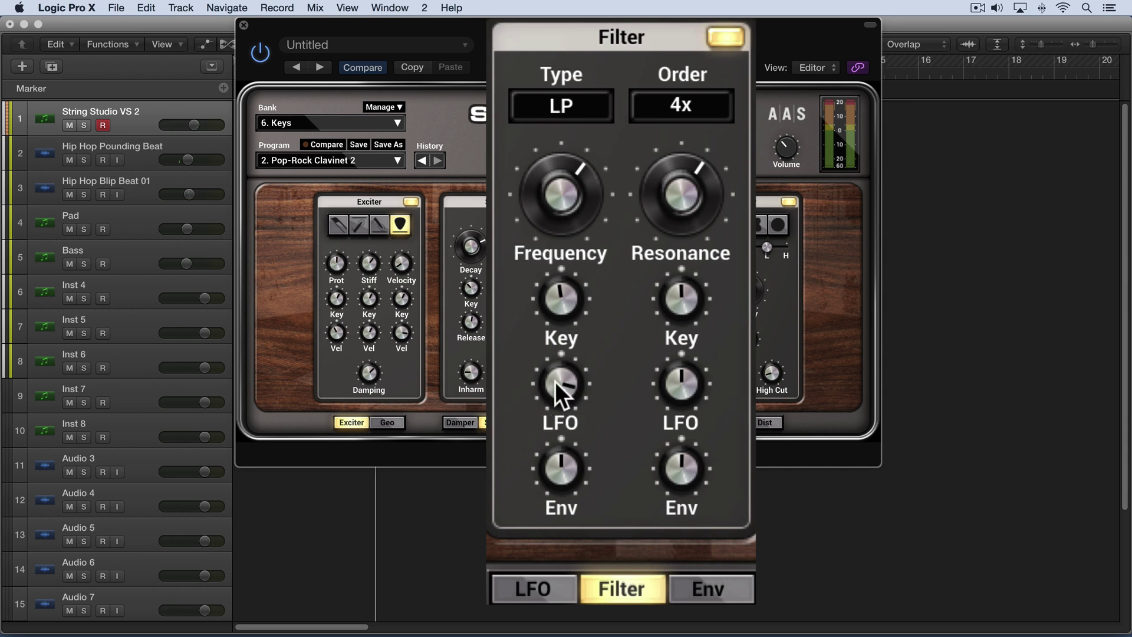
left_click(531, 584)
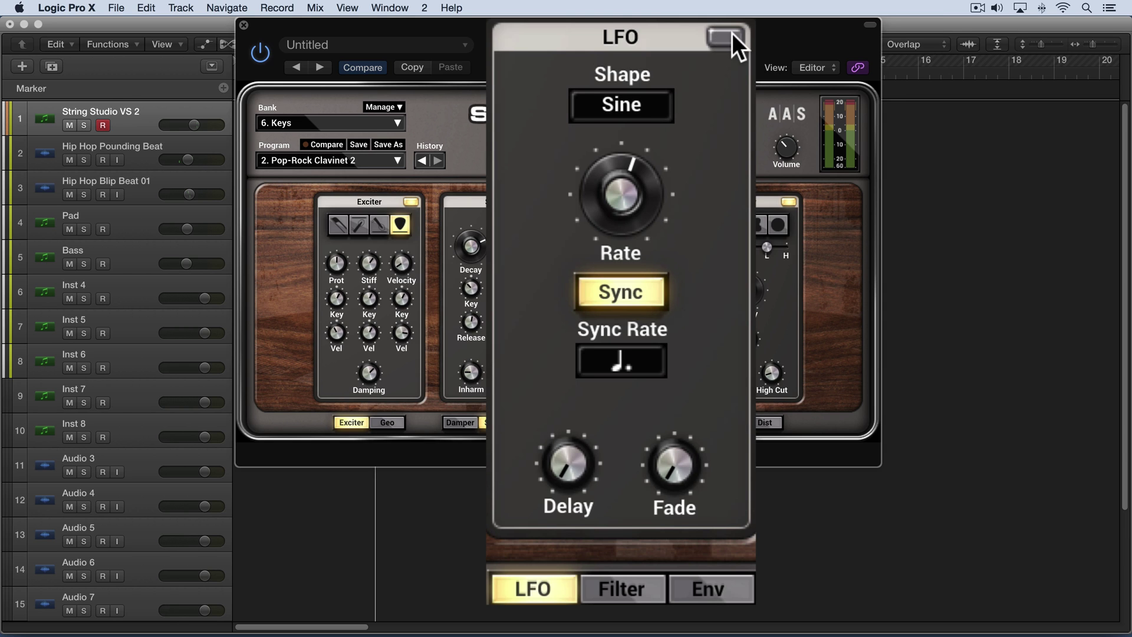
left_click(619, 105)
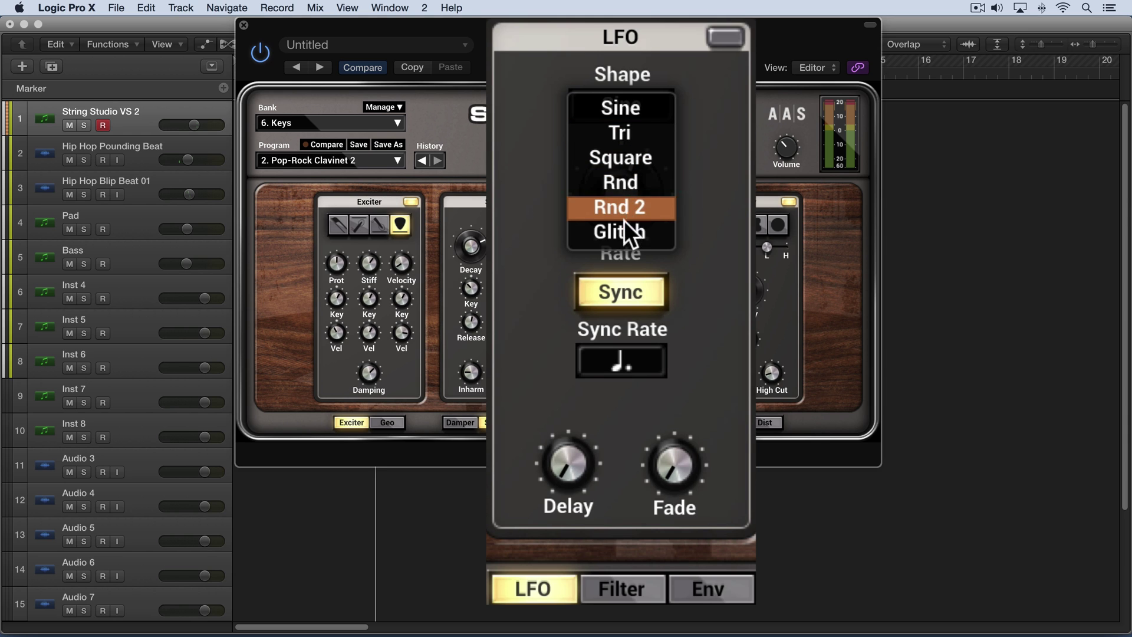
left_click(706, 79)
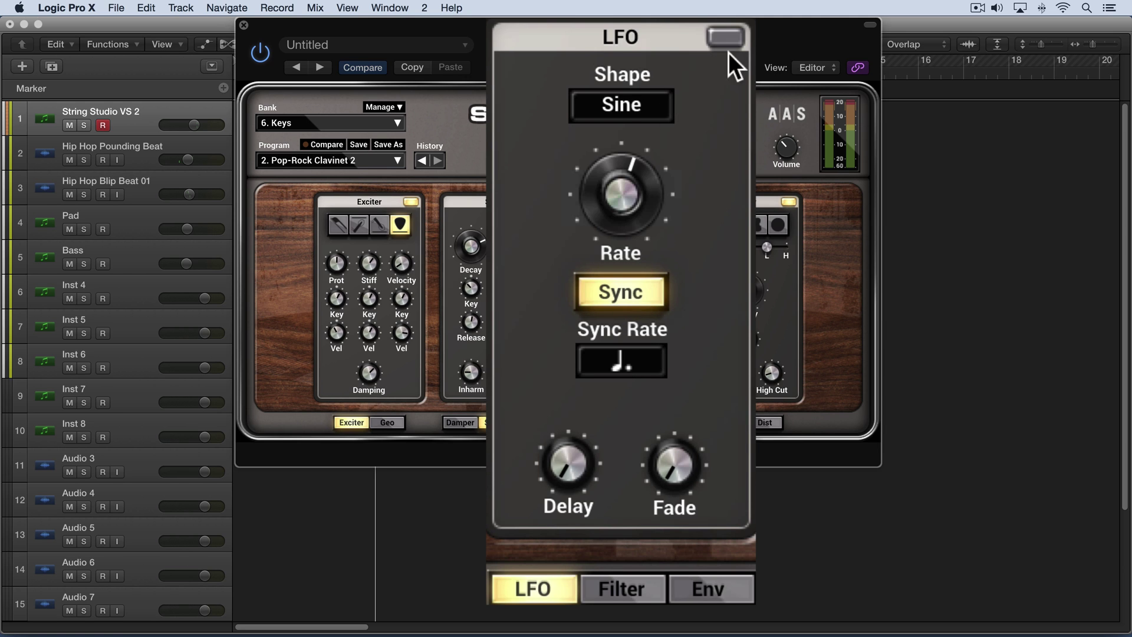
Recheck the filter settings, return to the LFO and switch its Sync off and back on.
left_click(626, 589)
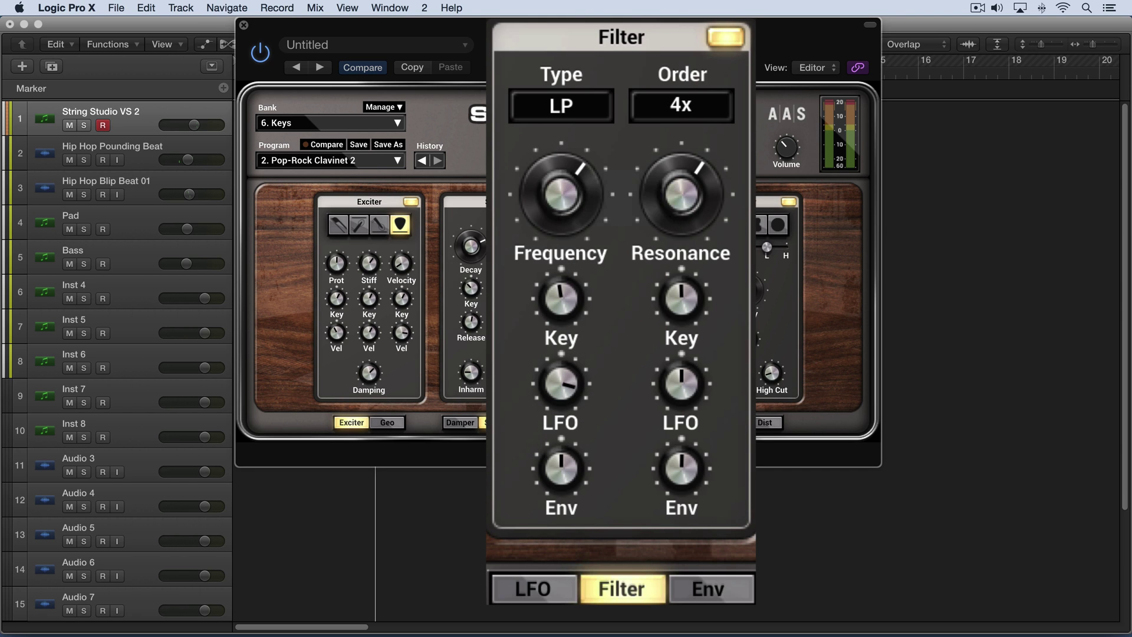
left_click(537, 583)
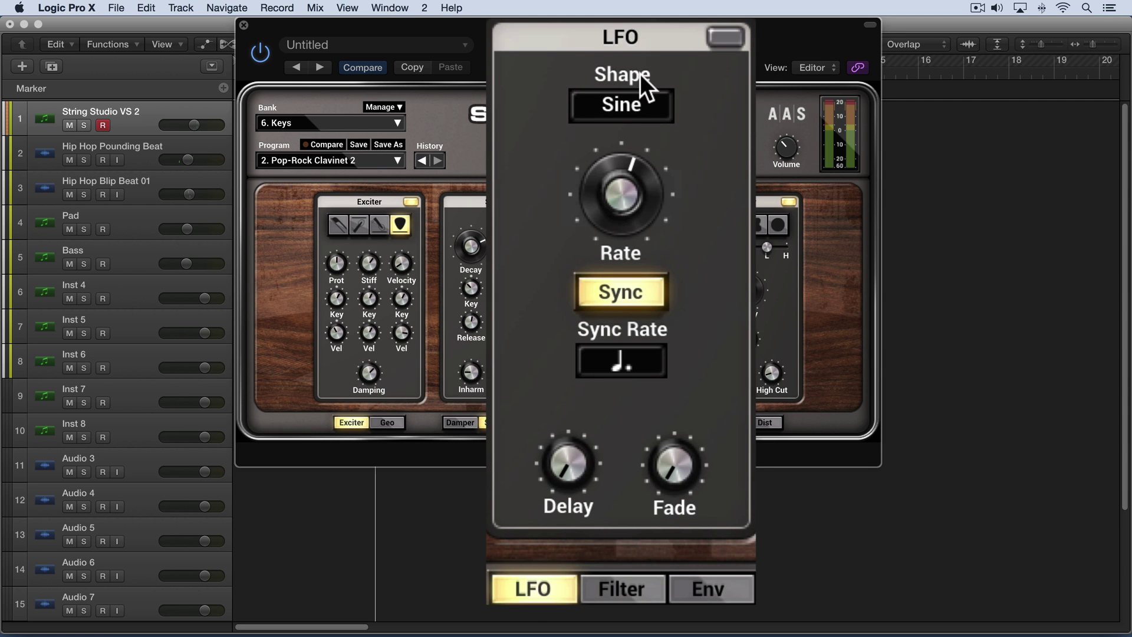
left_click(625, 287)
left_click(626, 288)
Turn on the LFO and set its sync rate to a dotted sixteenth note.
left_click(725, 36)
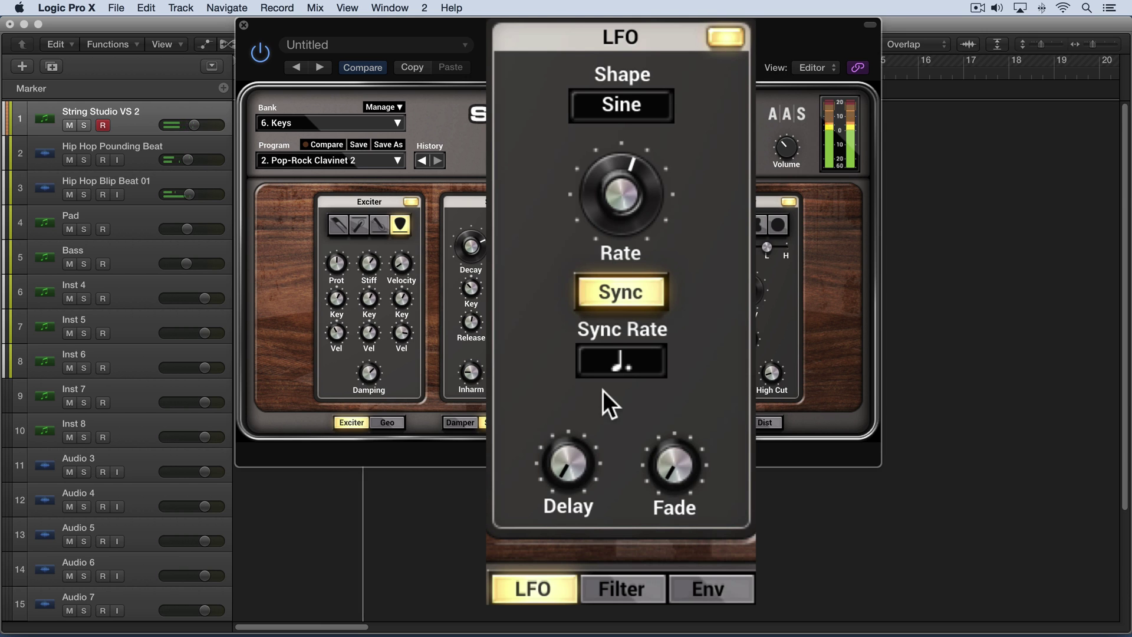
left_click(629, 362)
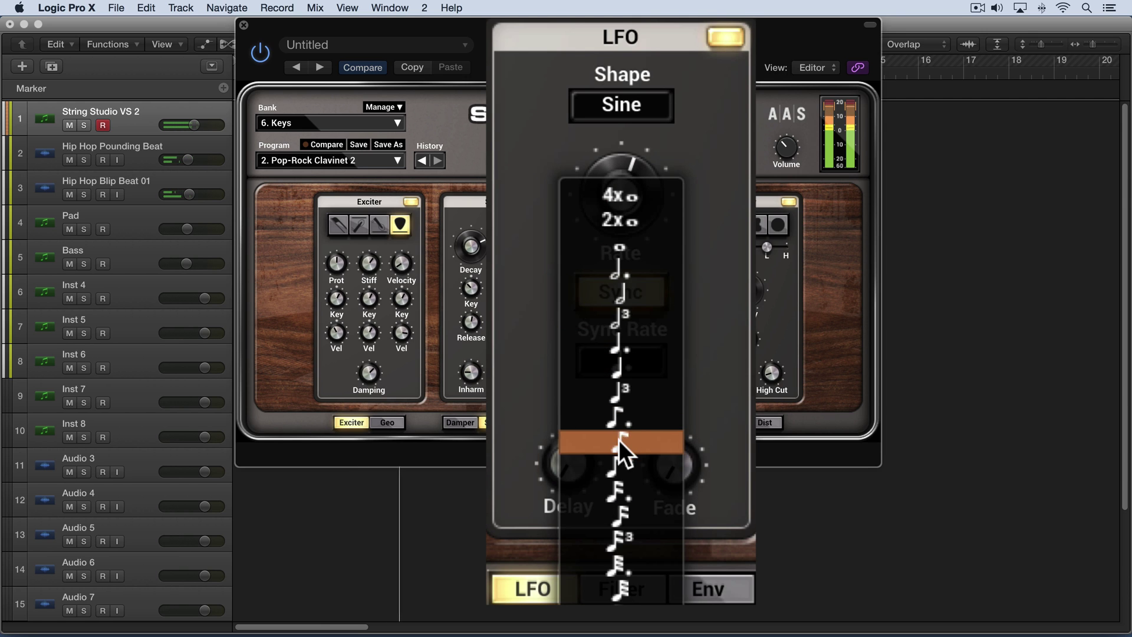
left_click(613, 477)
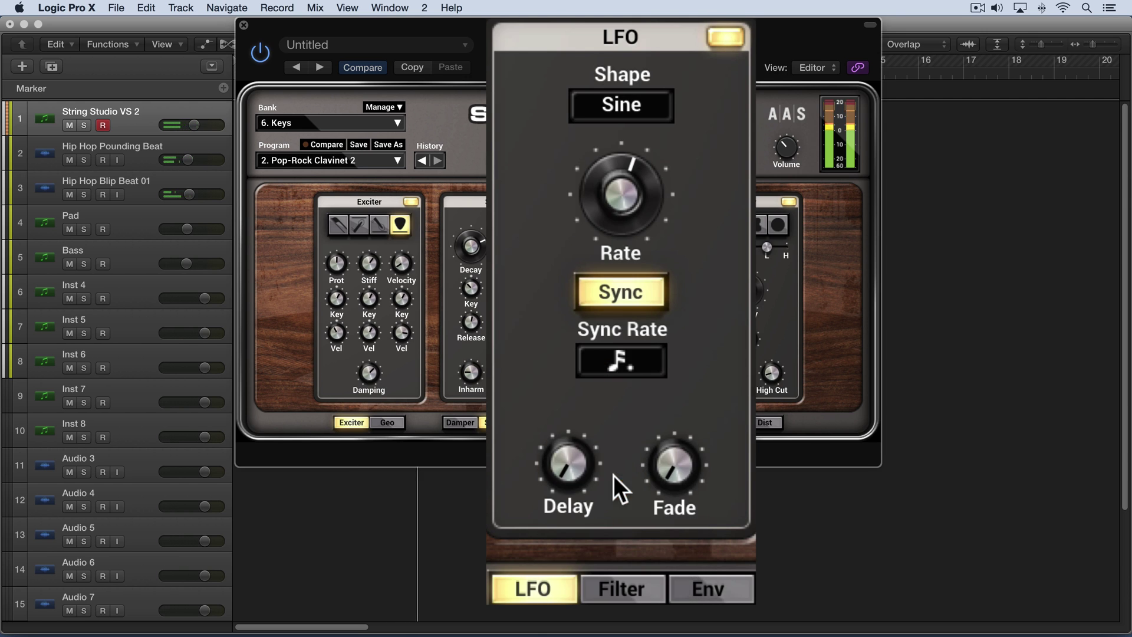
Try a half-note triplet as the LFO sync rate, and settle on a dotted quarter note.
left_click(627, 366)
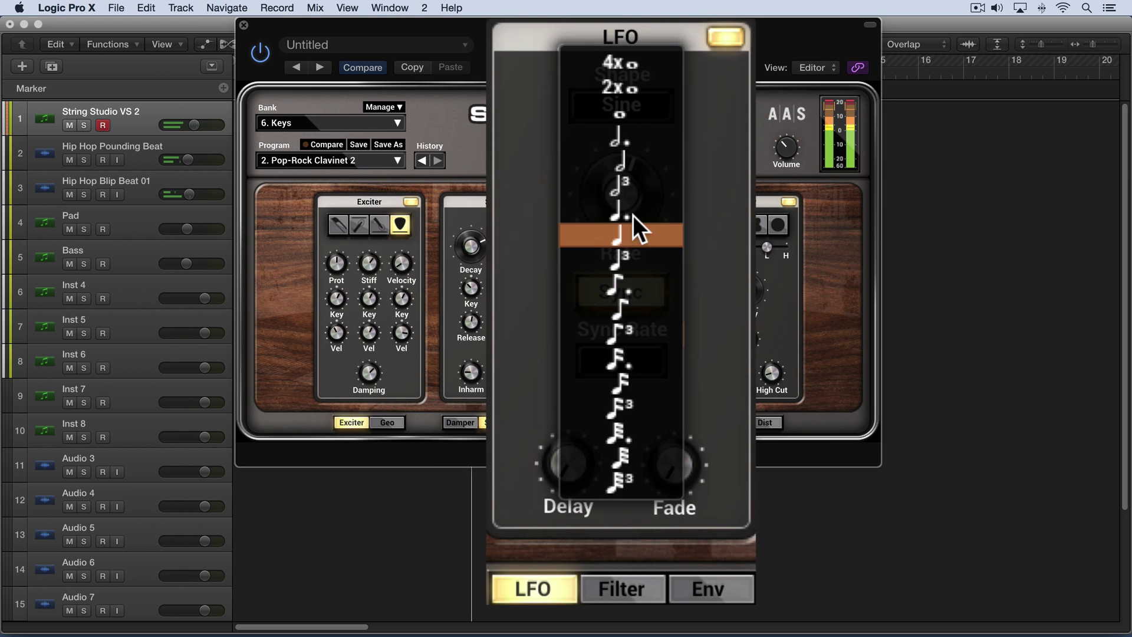
left_click(631, 187)
left_click(627, 354)
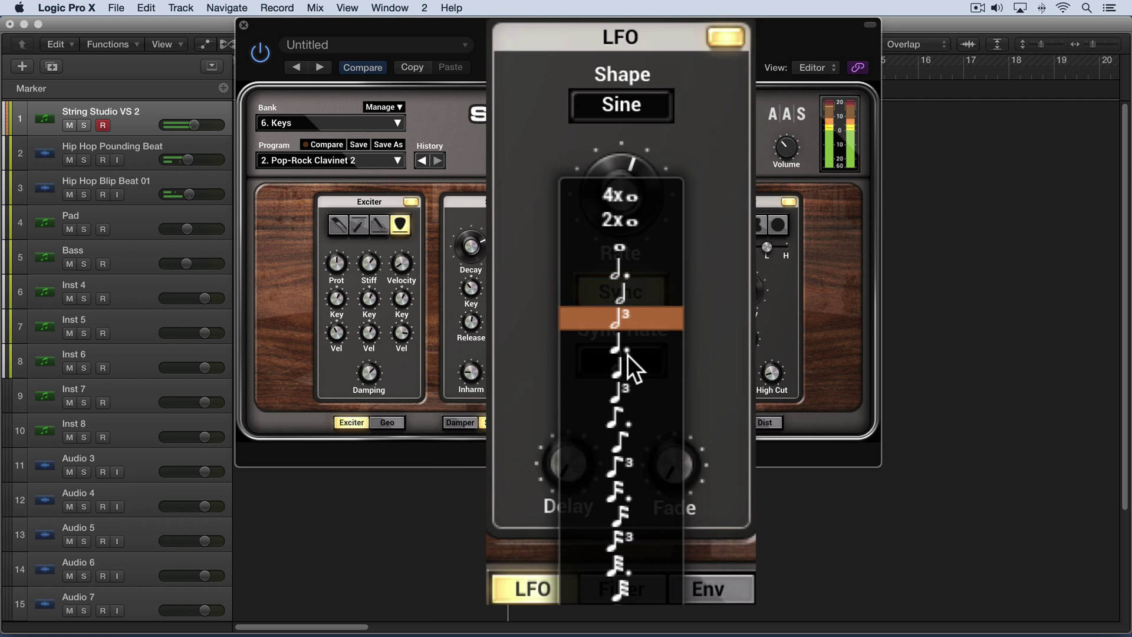
left_click(629, 342)
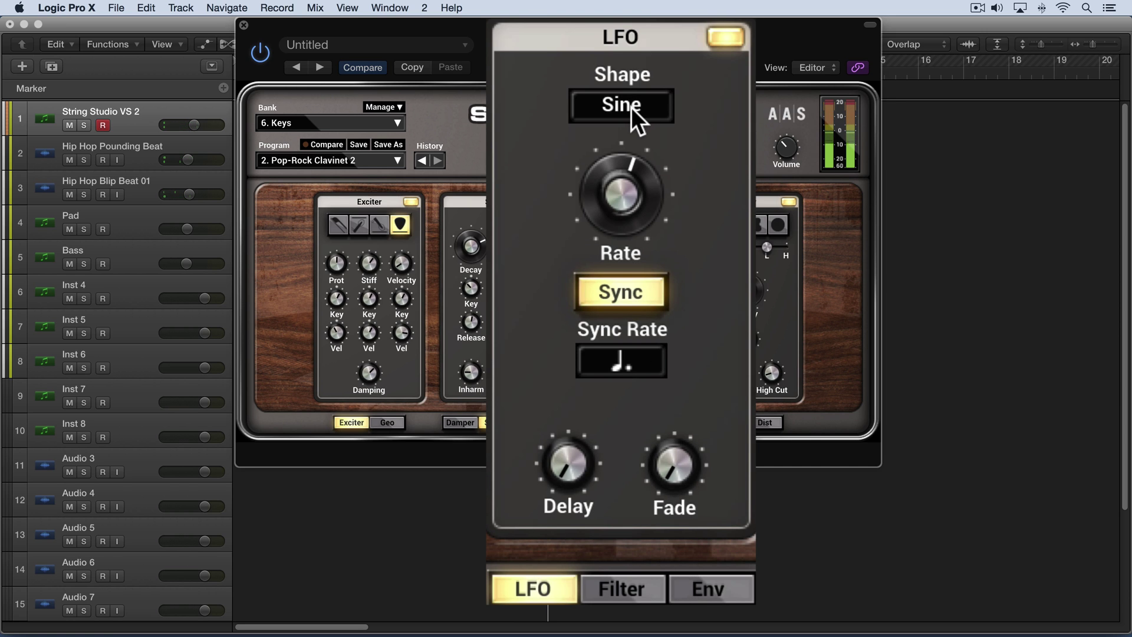
Audition the LFO shapes Tri, Square, Rnd and Rnd 2 in turn, ending on Glitch.
left_click(631, 107)
left_click(631, 127)
left_click(643, 98)
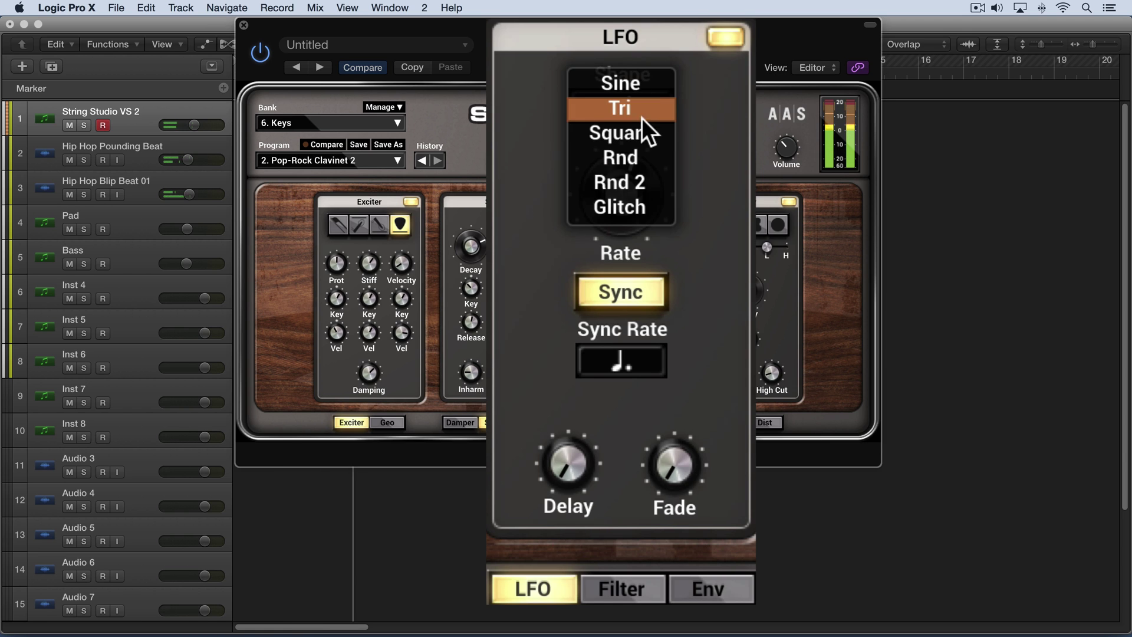
left_click(639, 132)
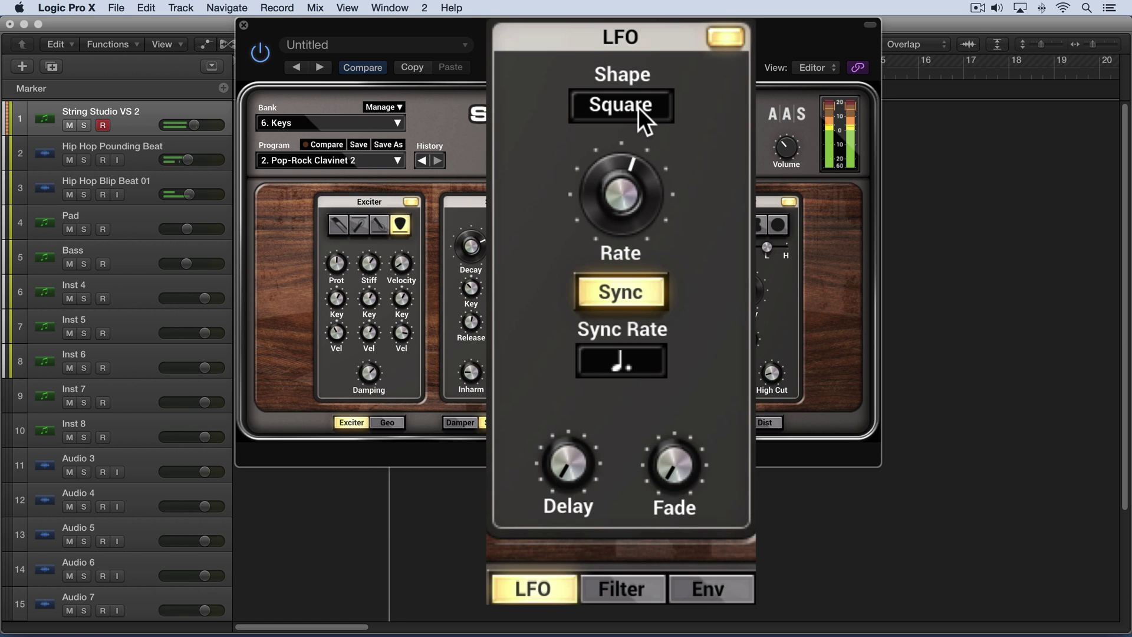
left_click(637, 108)
left_click(633, 134)
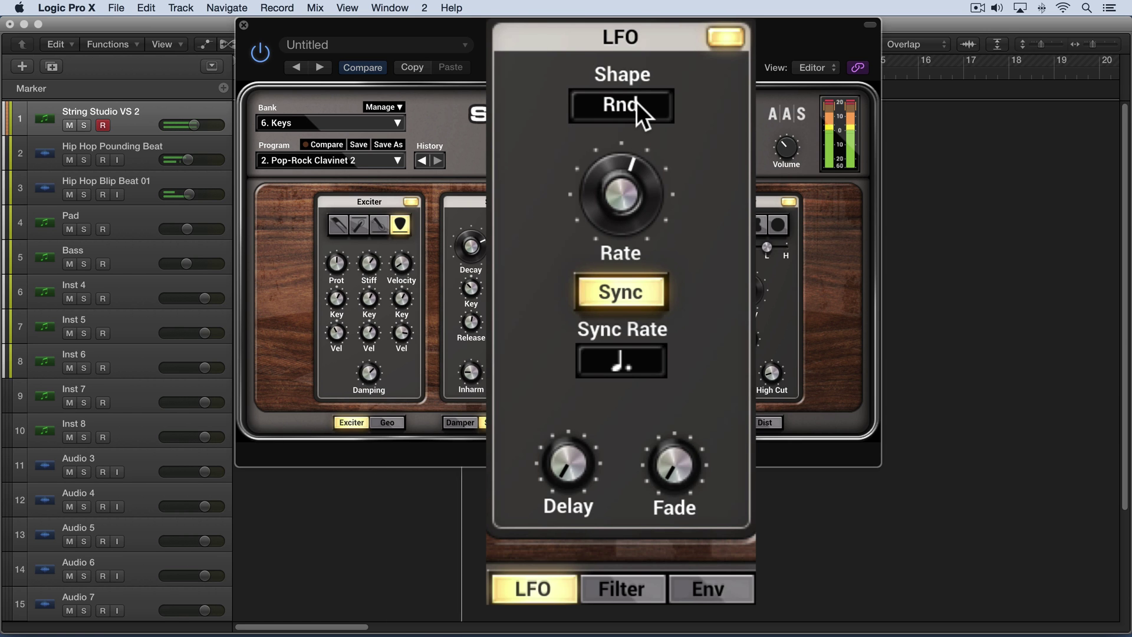
left_click(636, 102)
left_click(633, 134)
left_click(634, 102)
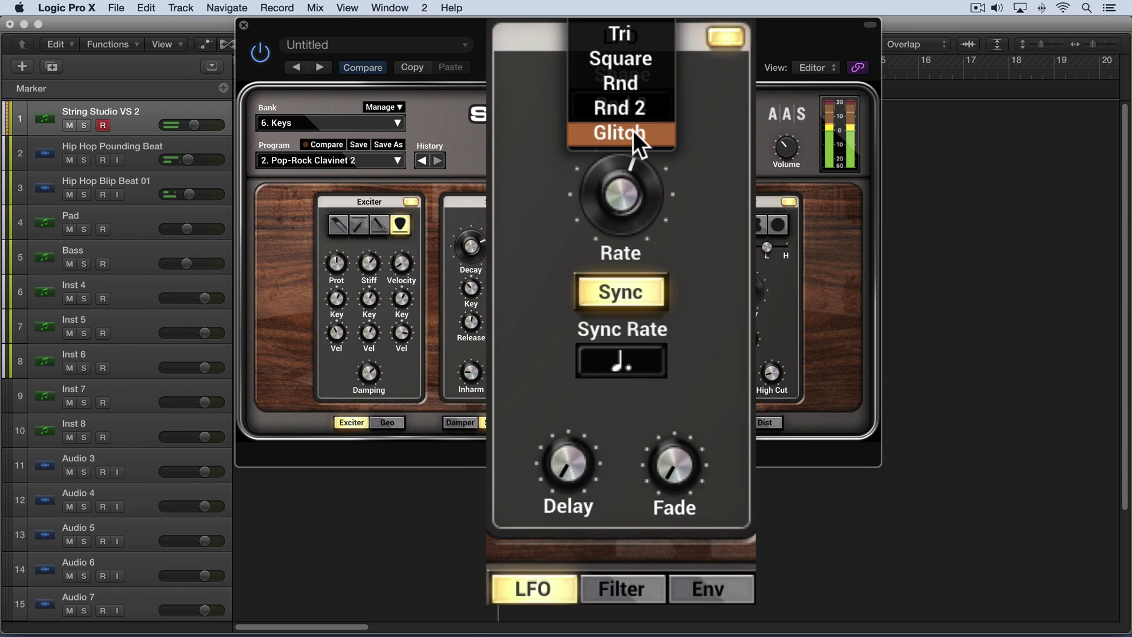
left_click(634, 134)
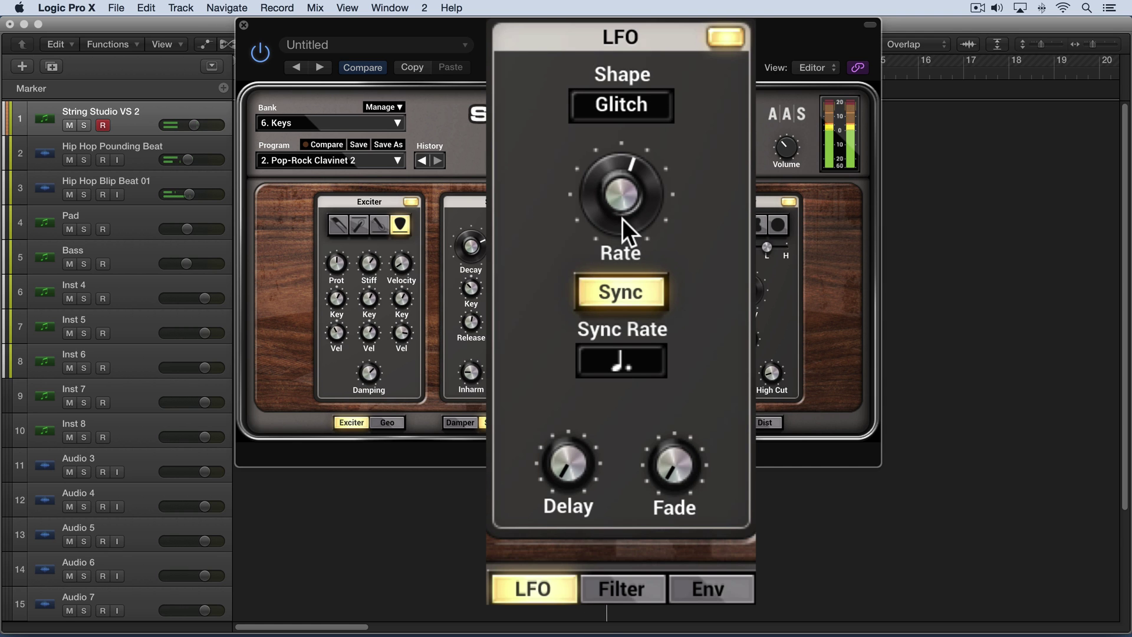
Lower the filter frequency to 746 Hz and raise the filter resonance slightly.
left_click(630, 581)
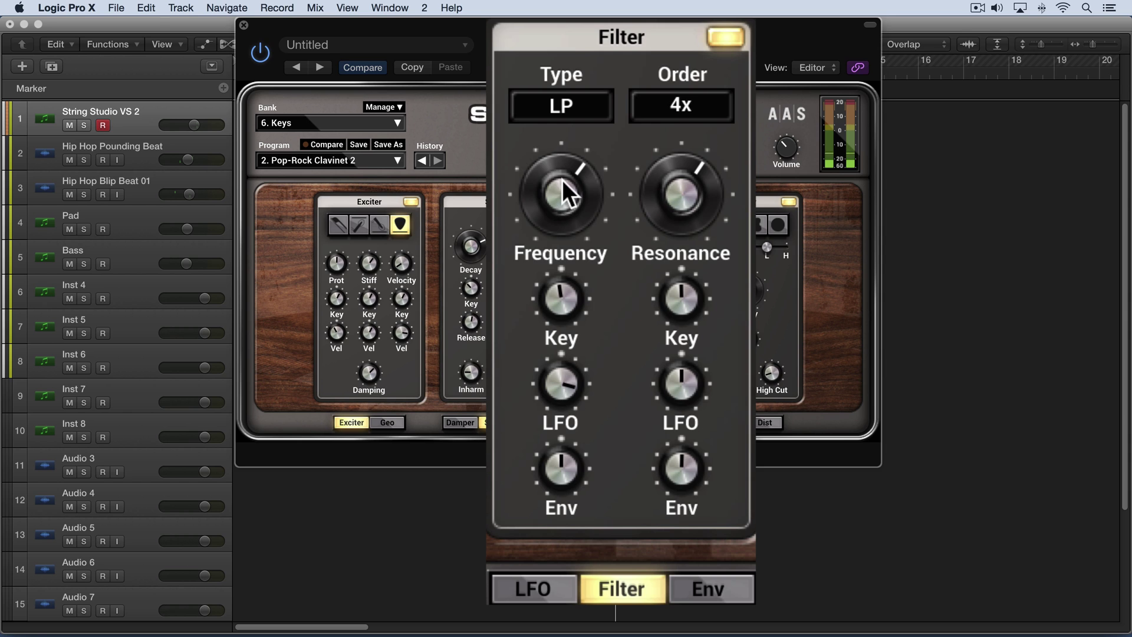
mouse_move(562, 180)
left_mouse_down()
mouse_move(546, 184)
mouse_move(560, 189)
mouse_move(562, 169)
mouse_move(576, 192)
mouse_move(565, 178)
left_mouse_up()
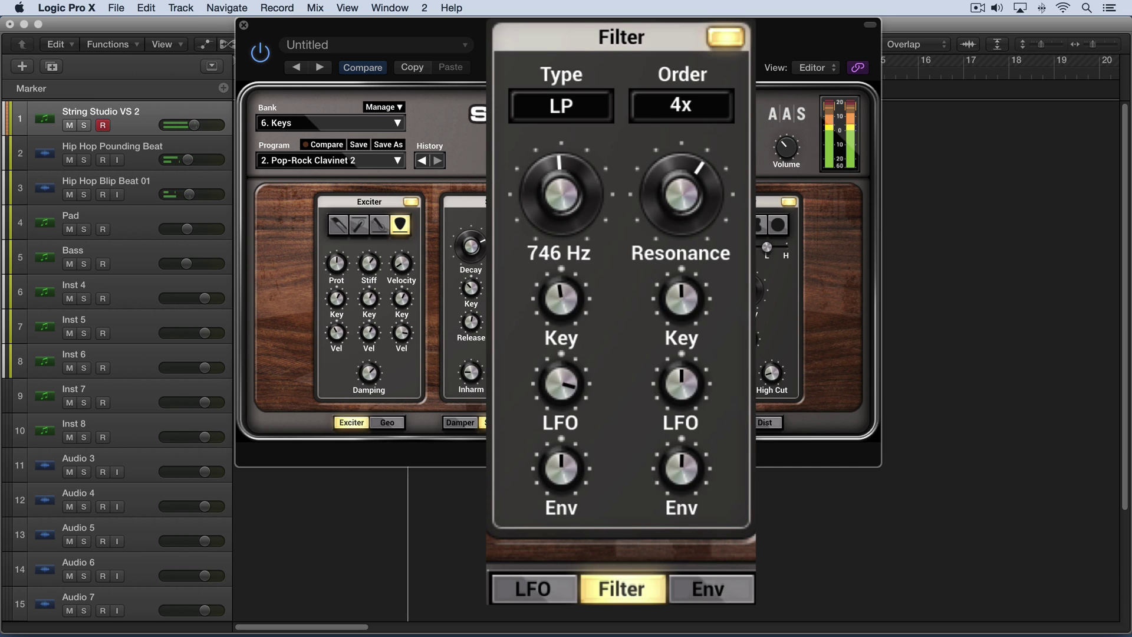
left_click_drag(688, 192, 696, 351)
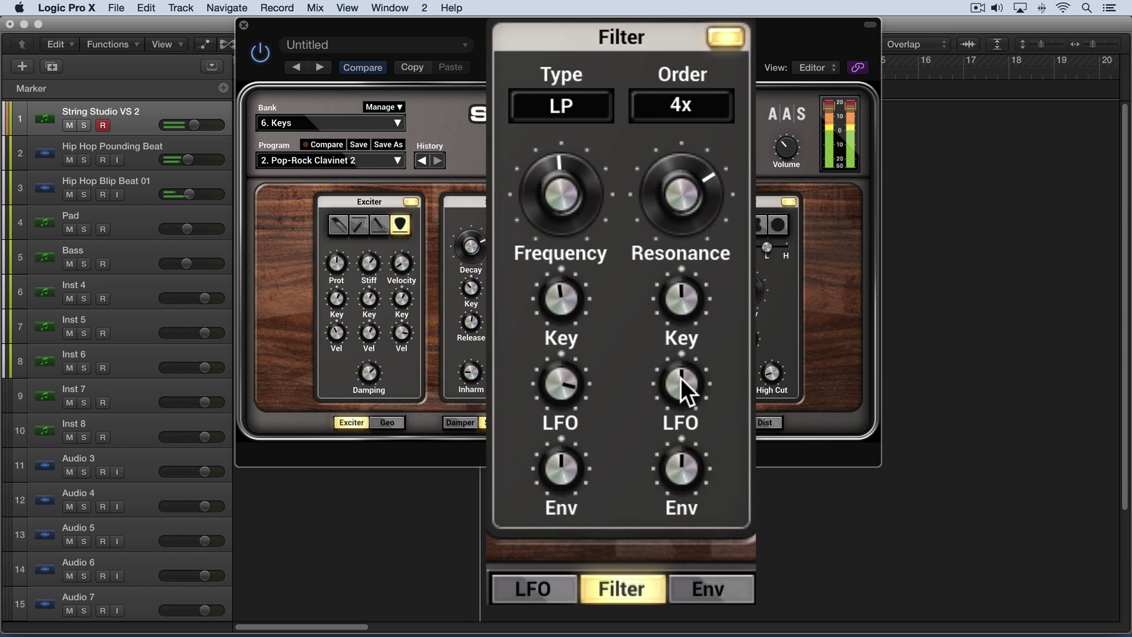
Raise the LFO's Delay and Fade from their minimum and fine-tune both, leaving Fade slightly higher than Delay.
left_click(551, 592)
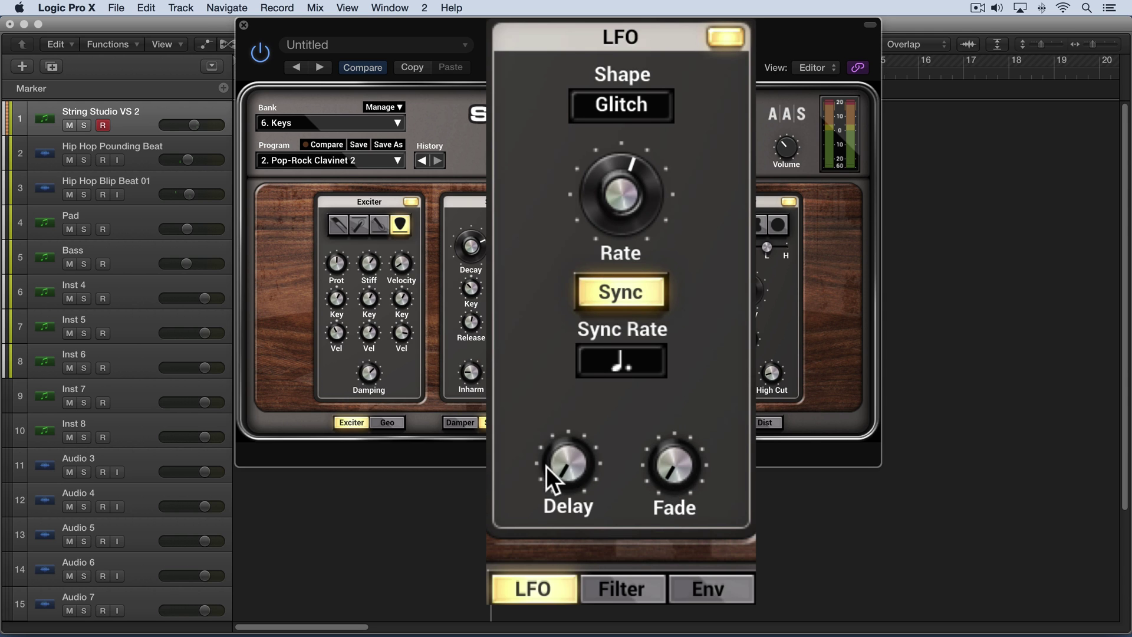
left_click_drag(566, 461, 565, 454)
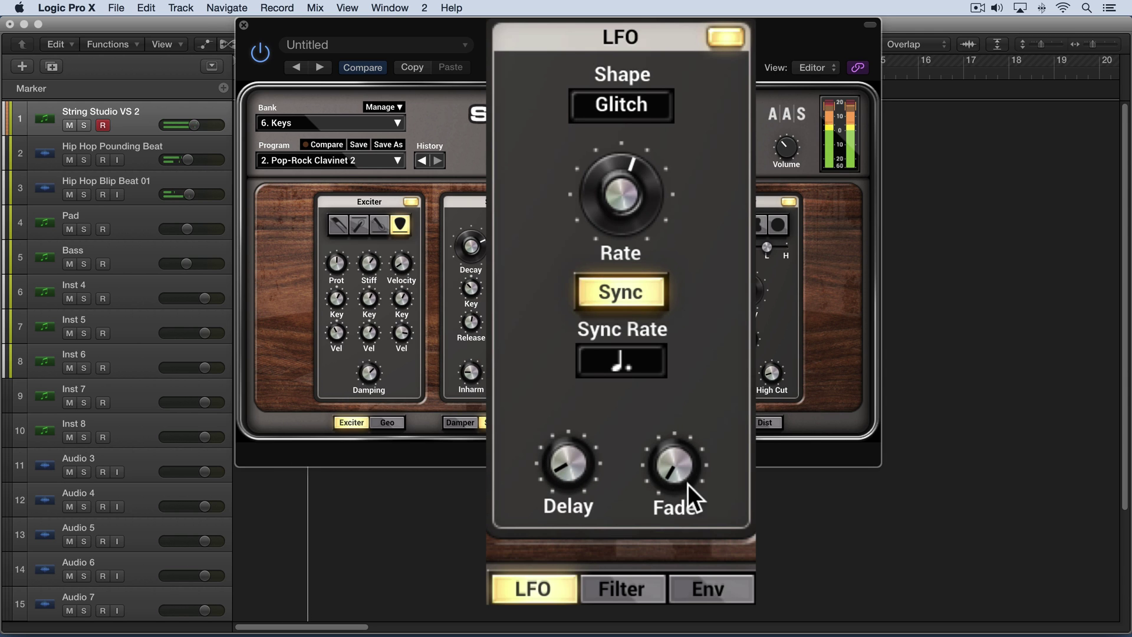
left_click(685, 496)
left_click_drag(675, 464, 675, 454)
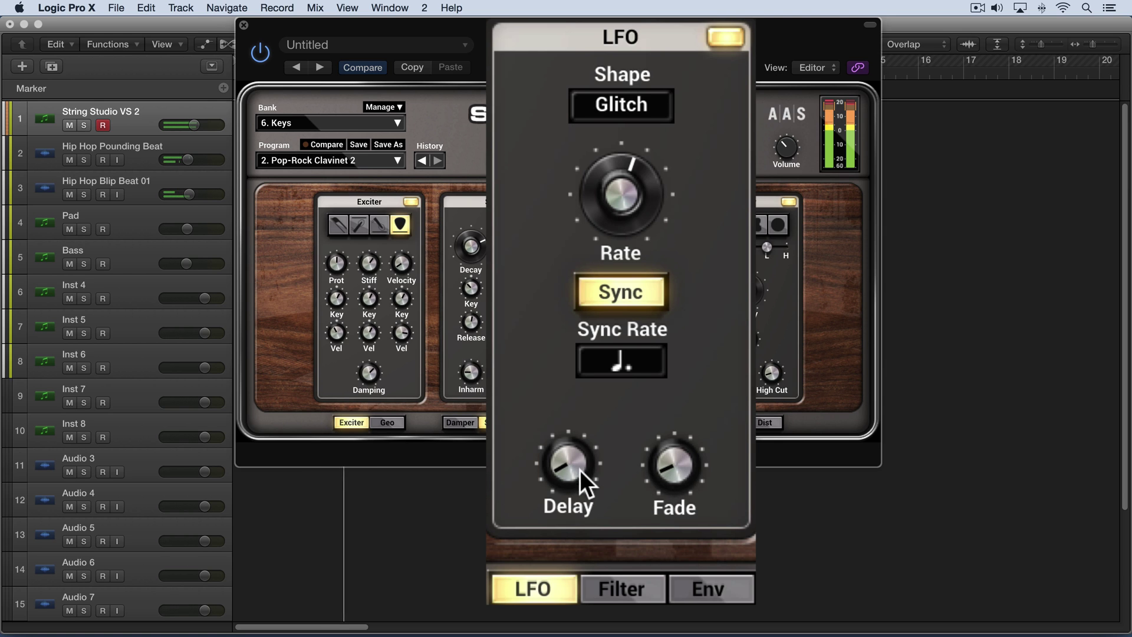
left_click_drag(565, 463, 567, 472)
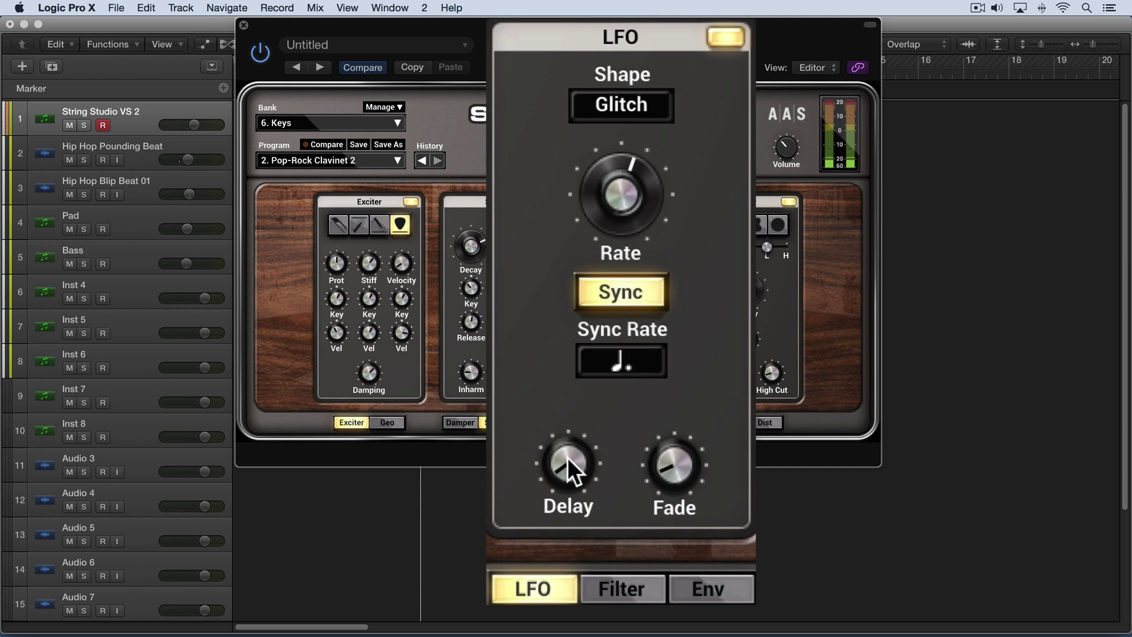
left_click_drag(560, 463, 566, 464)
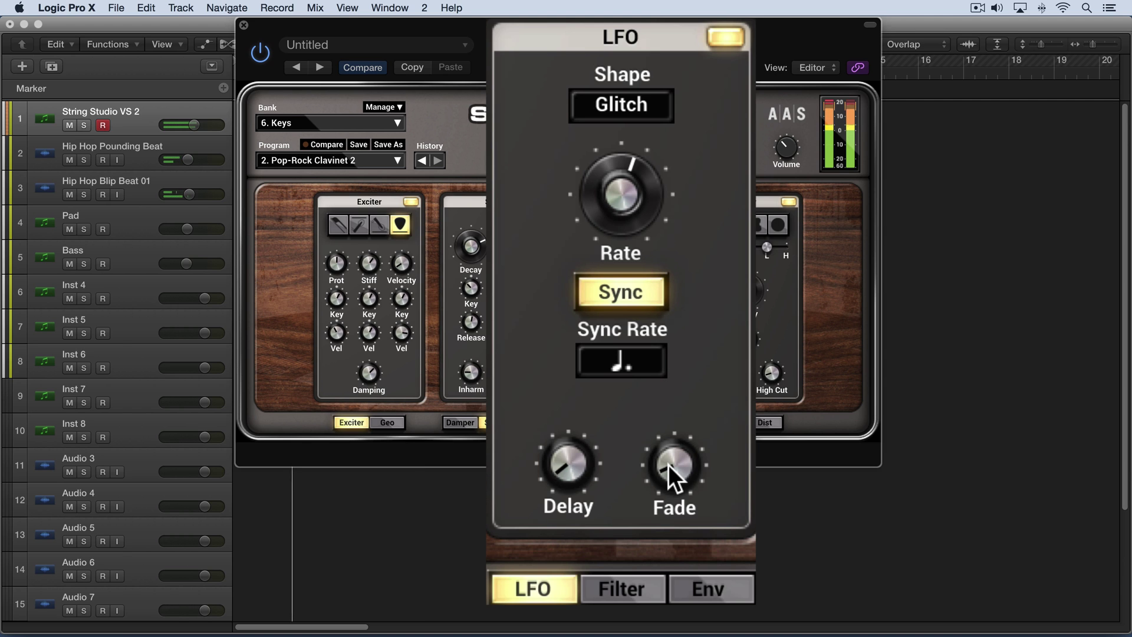
left_click_drag(668, 464, 665, 463)
left_click_drag(565, 463, 565, 467)
Turn off the LFO and return the LFO modulation of the filter frequency to centre.
left_click(728, 42)
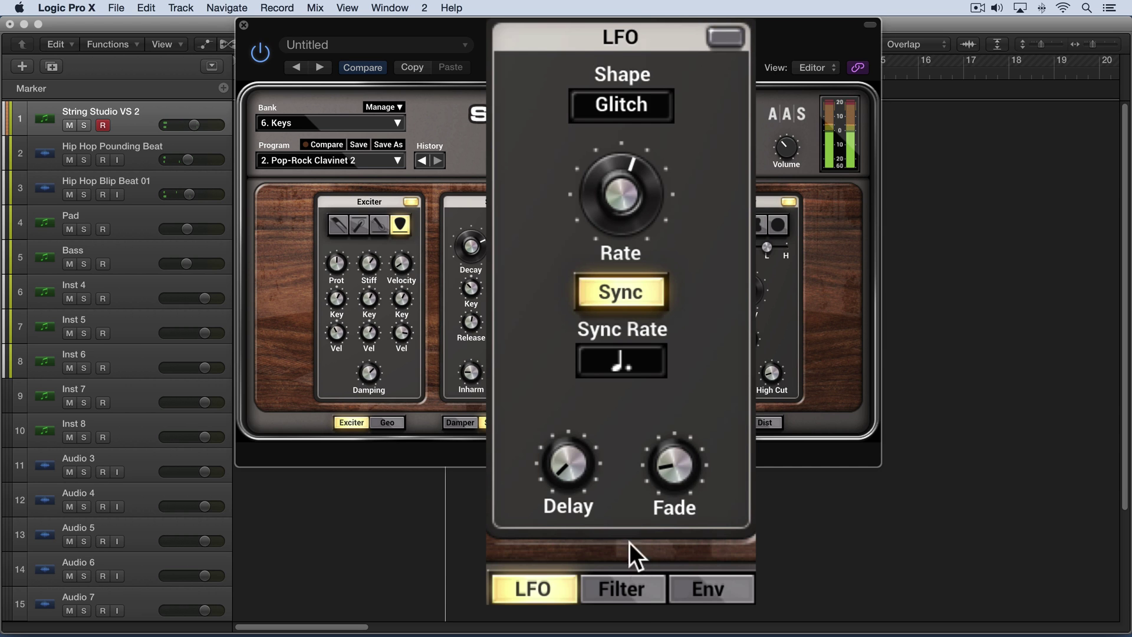
left_click(633, 590)
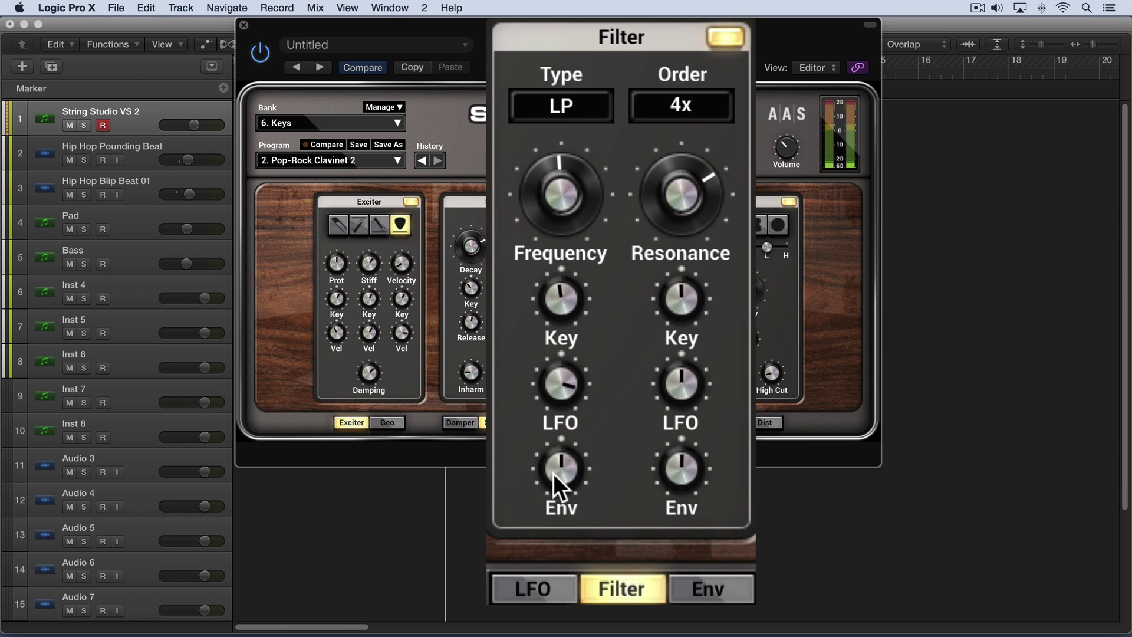
left_click_drag(565, 381, 565, 384)
left_click(533, 596)
left_click(609, 591)
Raise the filter frequency, set its Env modulation to 0.57, and look at the Envelope settings.
left_click_drag(559, 467, 558, 439)
left_click_drag(581, 149, 581, 111)
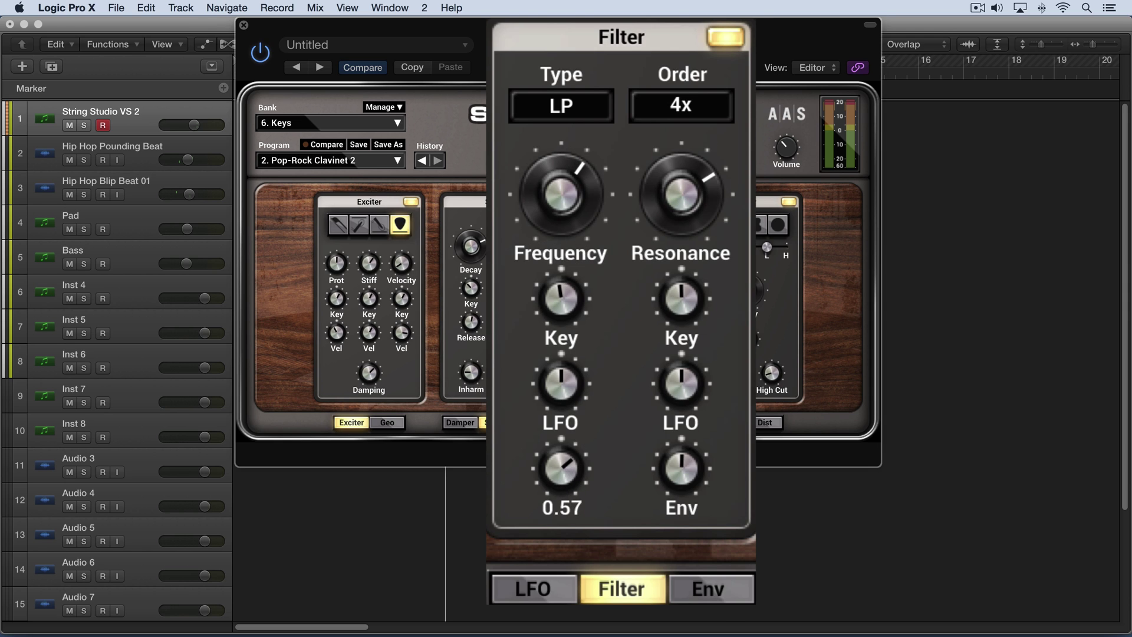
left_click(717, 586)
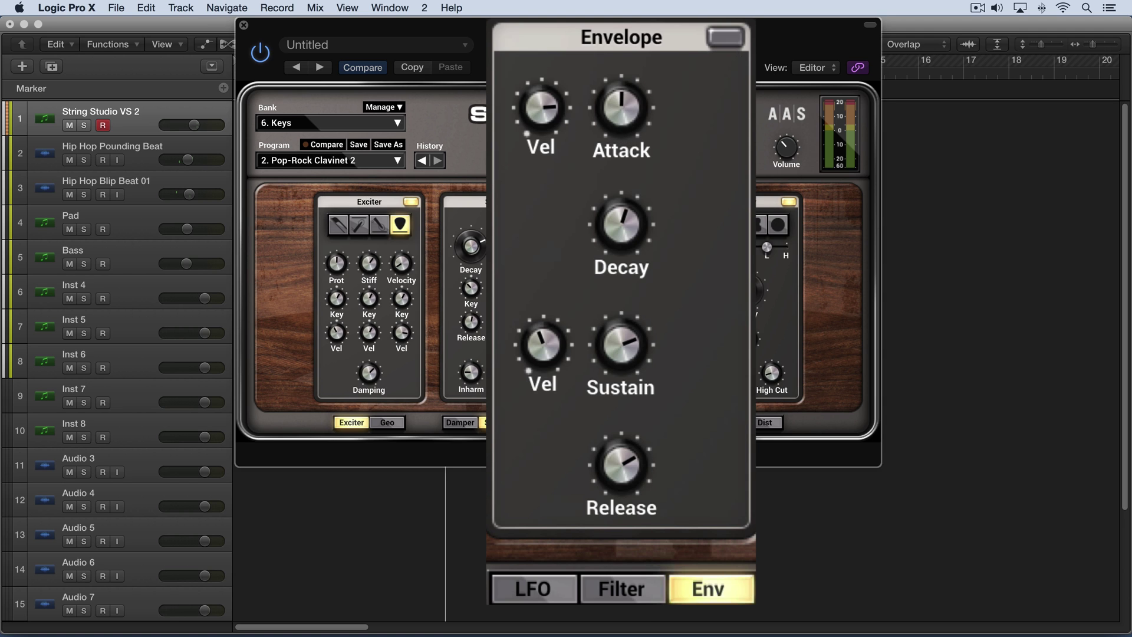
left_click(633, 594)
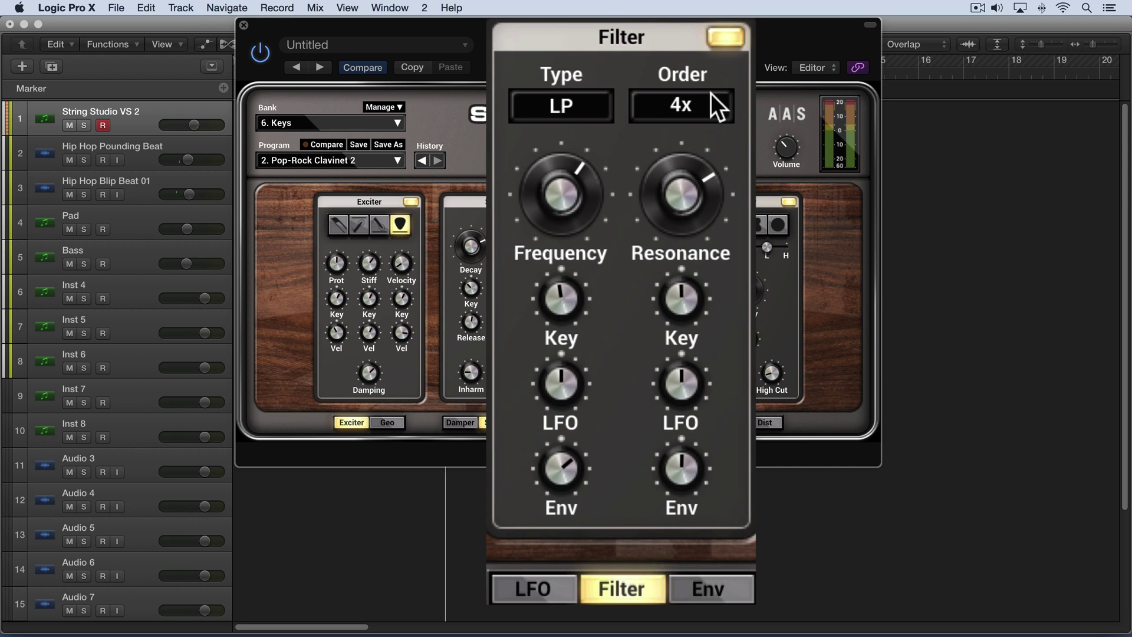
Lower the envelope Attack to its minimum, start playback and turn on the envelope.
left_click(655, 421)
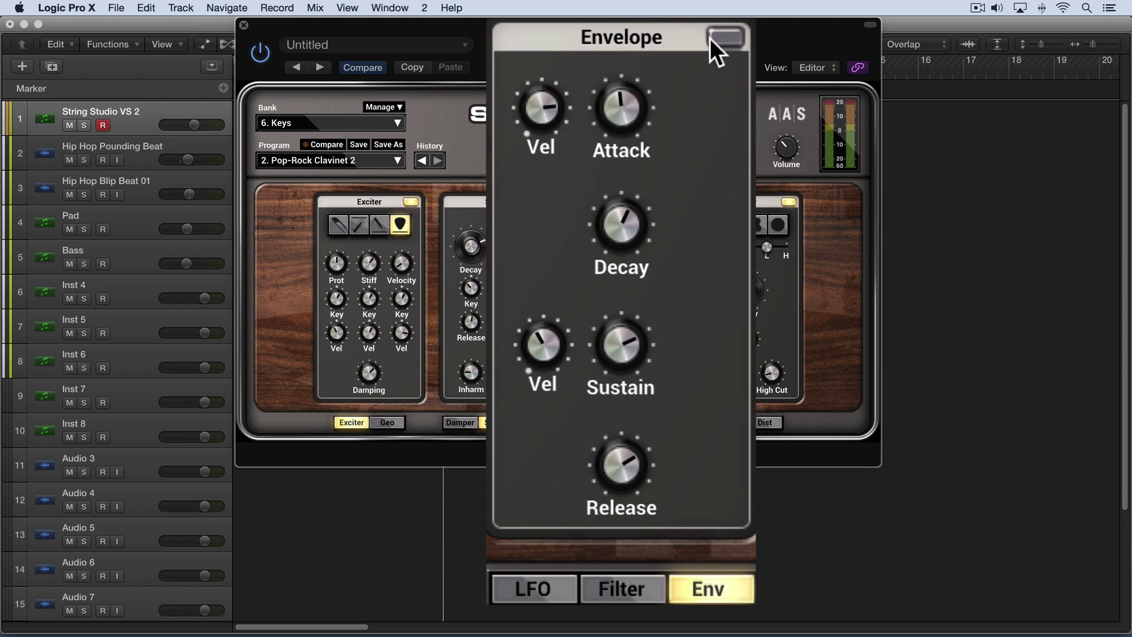
left_click_drag(618, 99, 620, 143)
left_click(625, 103)
key("space")
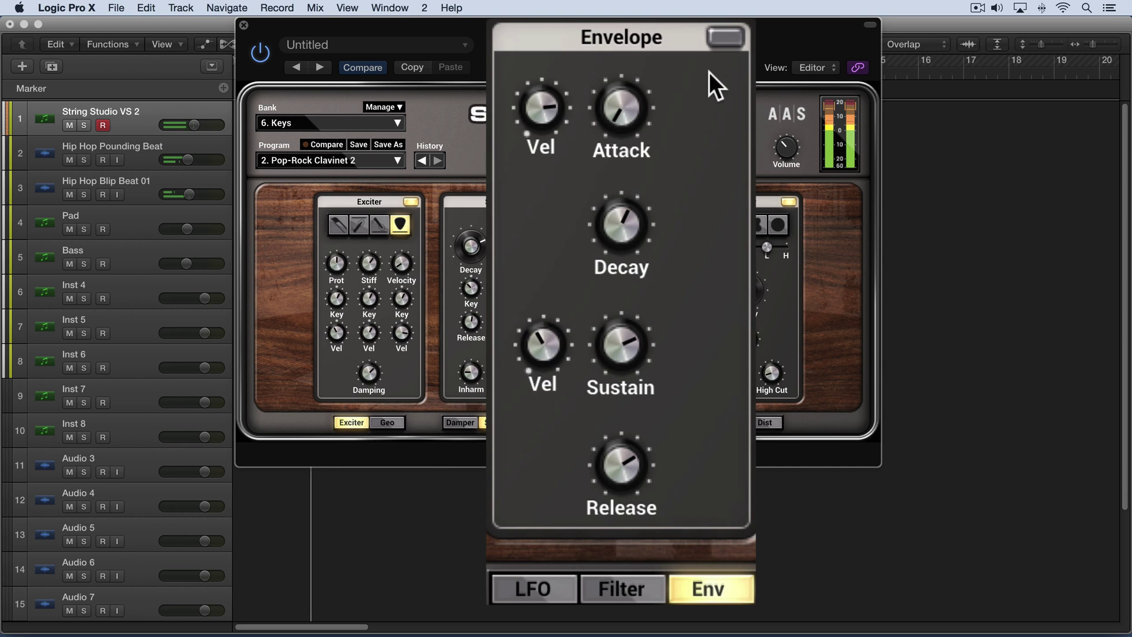
left_click(725, 39)
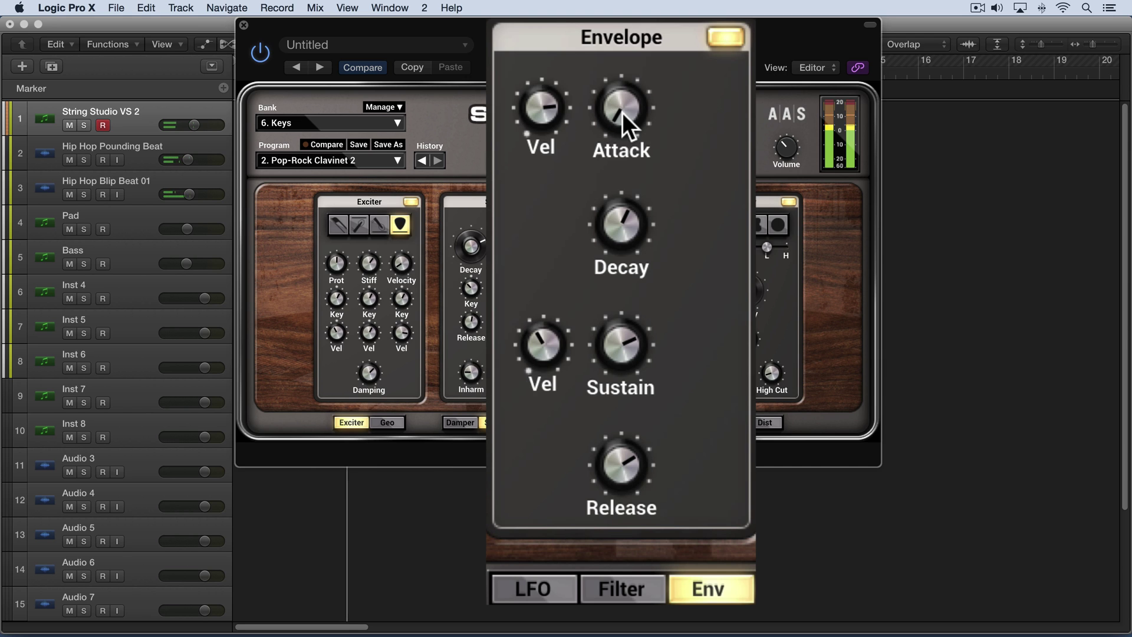
Raise the envelope Attack past centre and vary its Vel modulation, leaving Vel just below centre.
left_click_drag(622, 113, 622, 79)
left_click_drag(542, 100, 542, 121)
left_click_drag(622, 95, 621, 100)
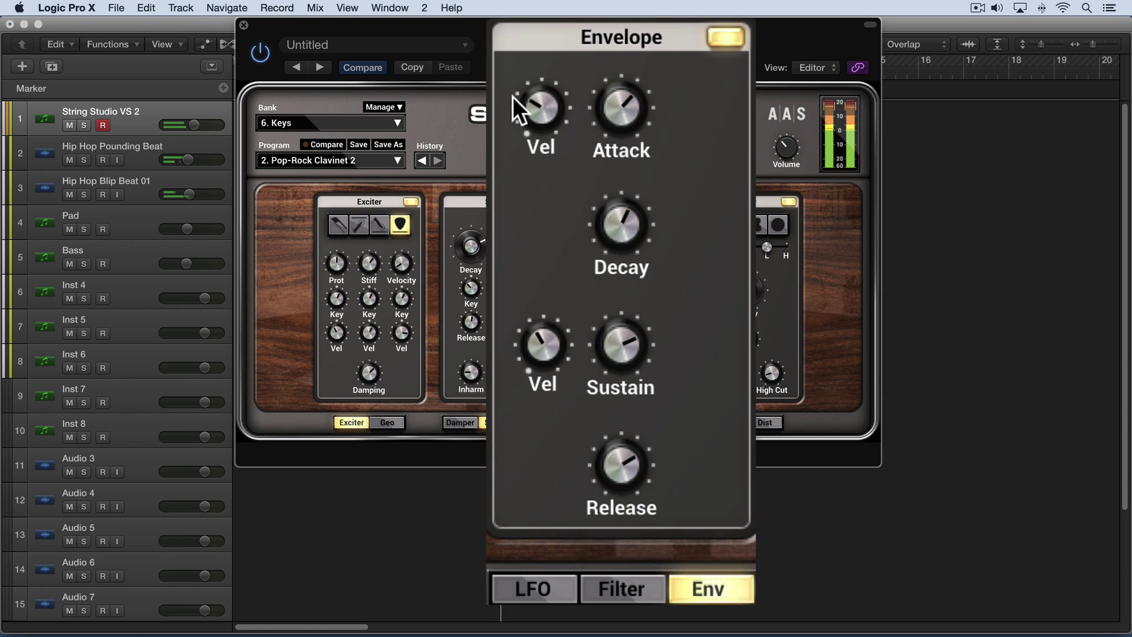
left_click(525, 144)
mouse_move(618, 94)
left_mouse_down()
mouse_move(618, 105)
mouse_move(618, 89)
left_mouse_up()
mouse_move(544, 100)
left_mouse_down()
mouse_move(545, 80)
mouse_move(544, 92)
left_mouse_up()
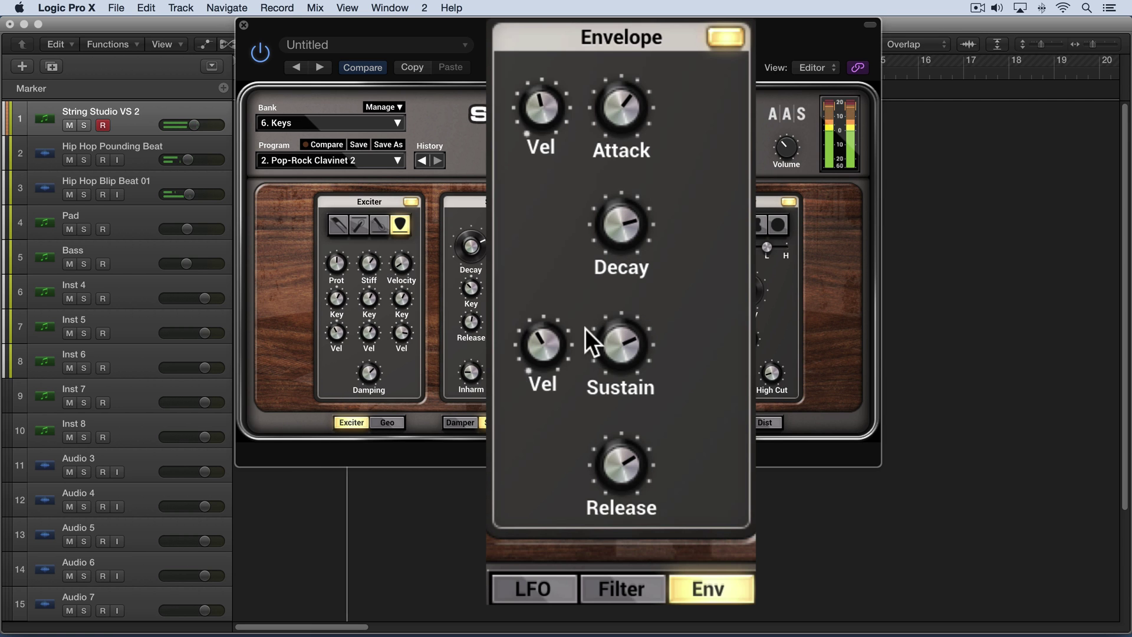
Set the envelope Sustain to 74.0 % with its Vel modulation at 2.40, and lower the Release slightly.
left_click_drag(515, 336, 620, 316)
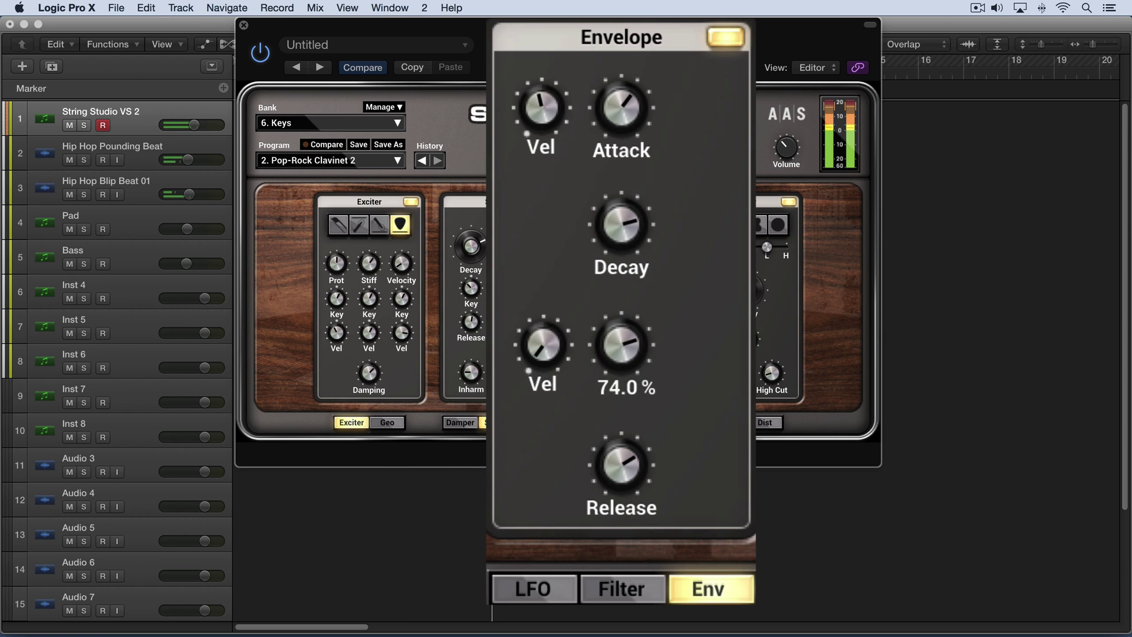
left_click_drag(551, 359, 551, 340)
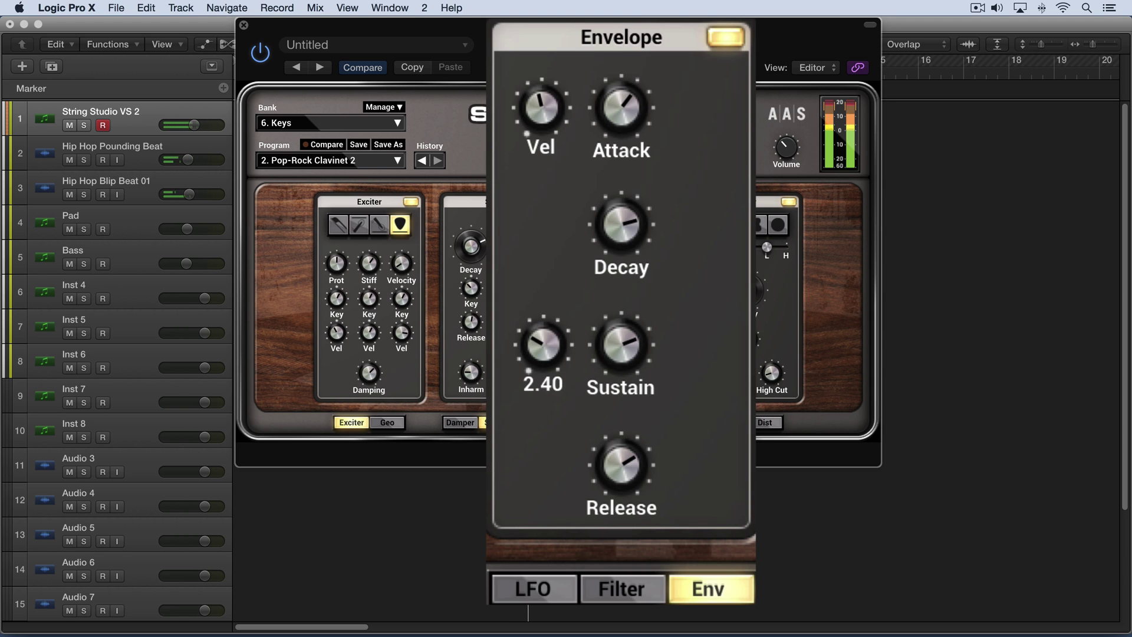
mouse_move(633, 466)
left_mouse_down()
mouse_move(629, 489)
mouse_move(622, 433)
mouse_move(624, 462)
left_mouse_up()
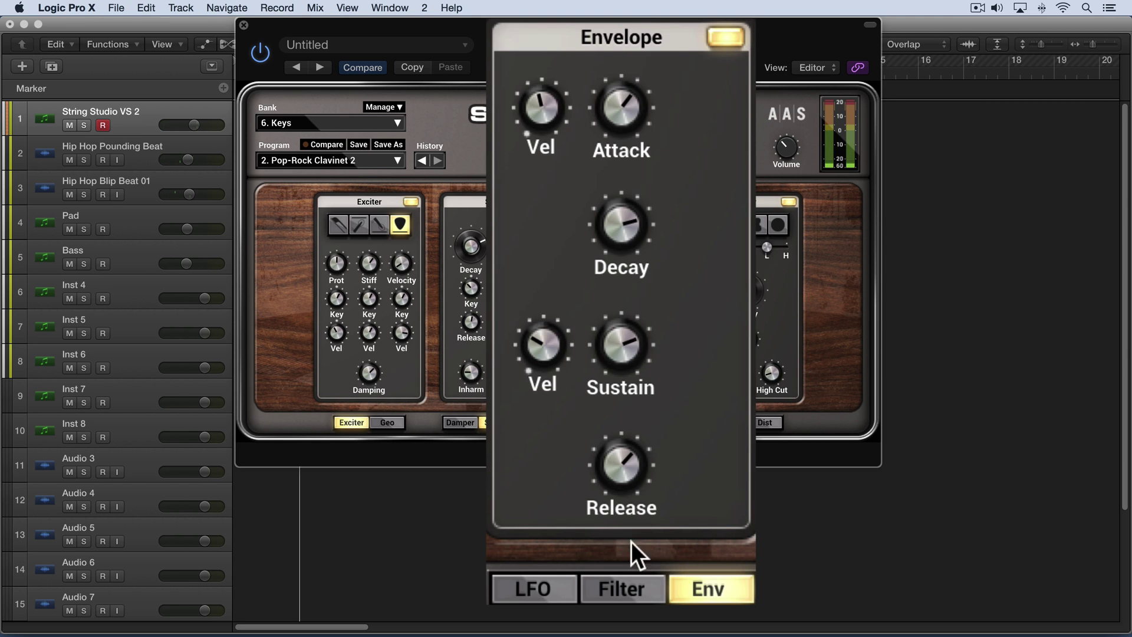
Try Env modulation of the filter resonance at 0.74, reset it to centre, and set the resonance's LFO modulation to 0.17.
left_click(635, 592)
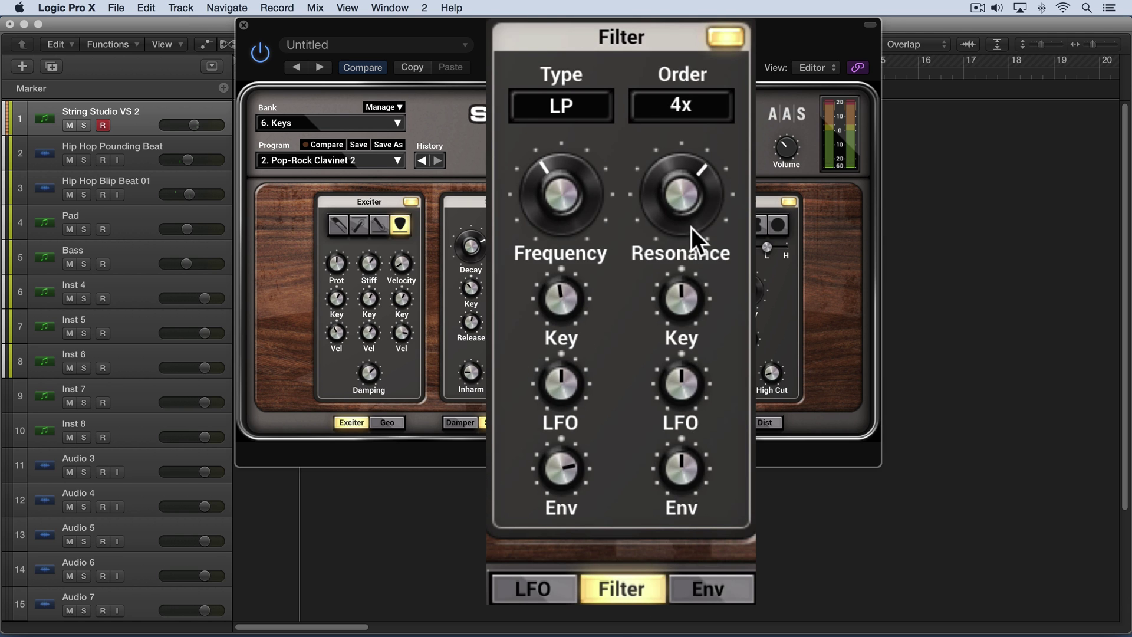
left_click_drag(670, 470, 670, 428)
double_click(679, 465)
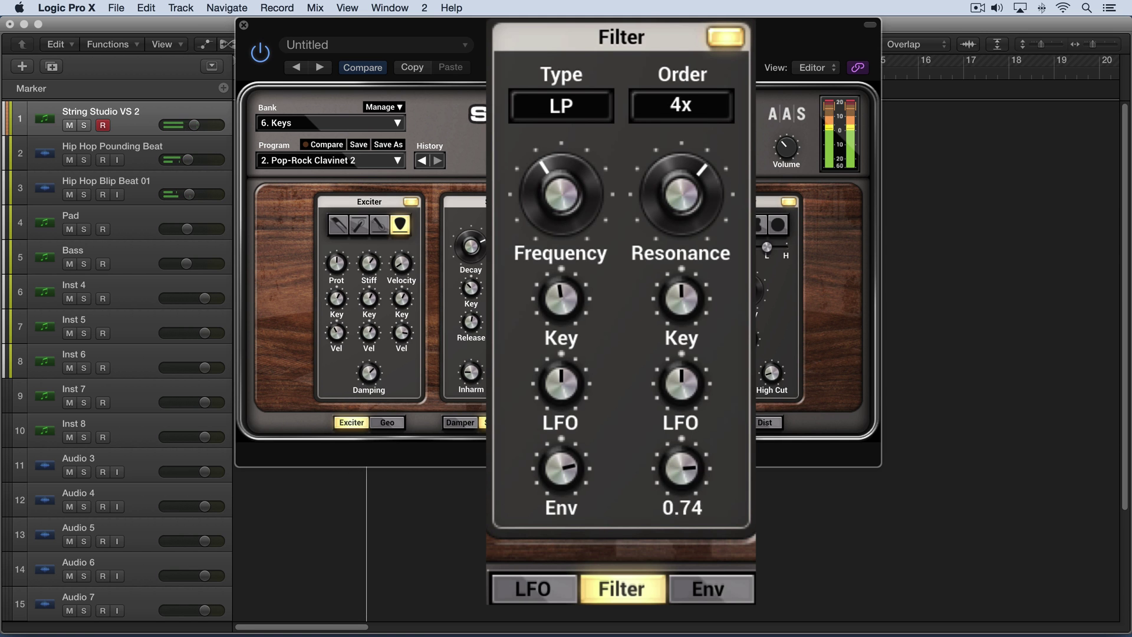
left_click_drag(679, 390, 678, 388)
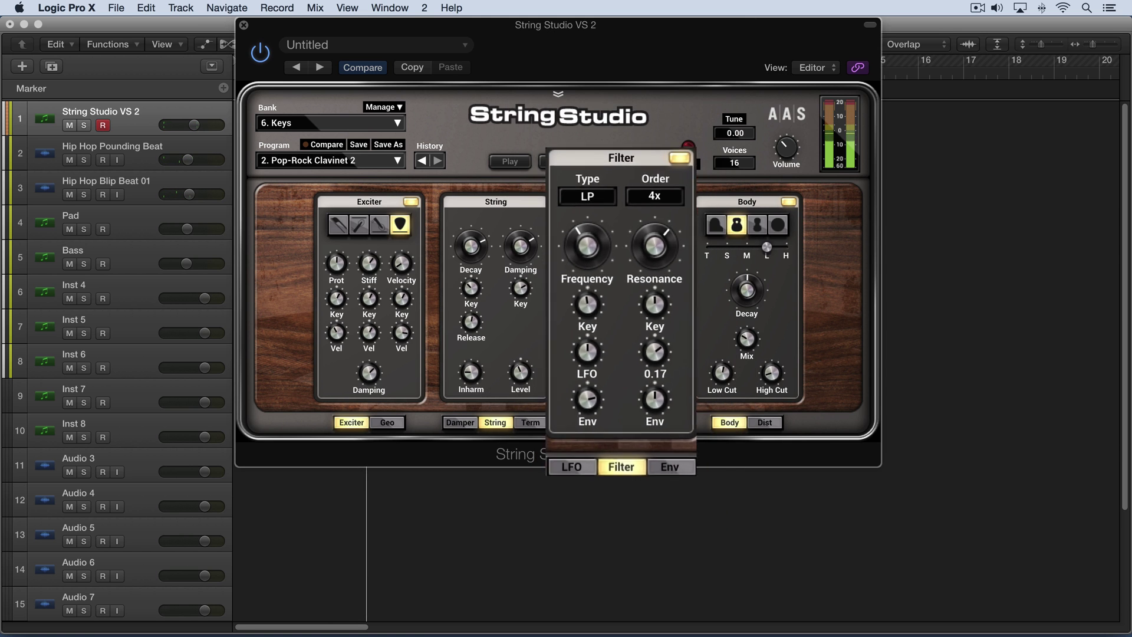